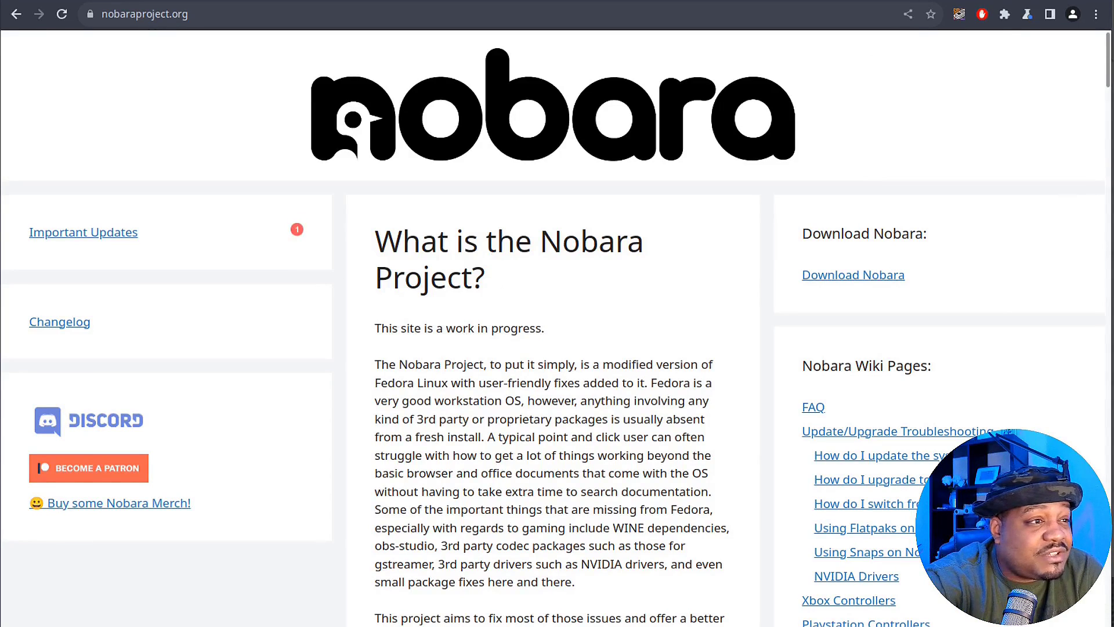
Step: Open the Download Nobara page and browse the current GNOME, KDE and Nvidia ISO downloads
{"action": "left_click", "coordinate": [852, 276]}
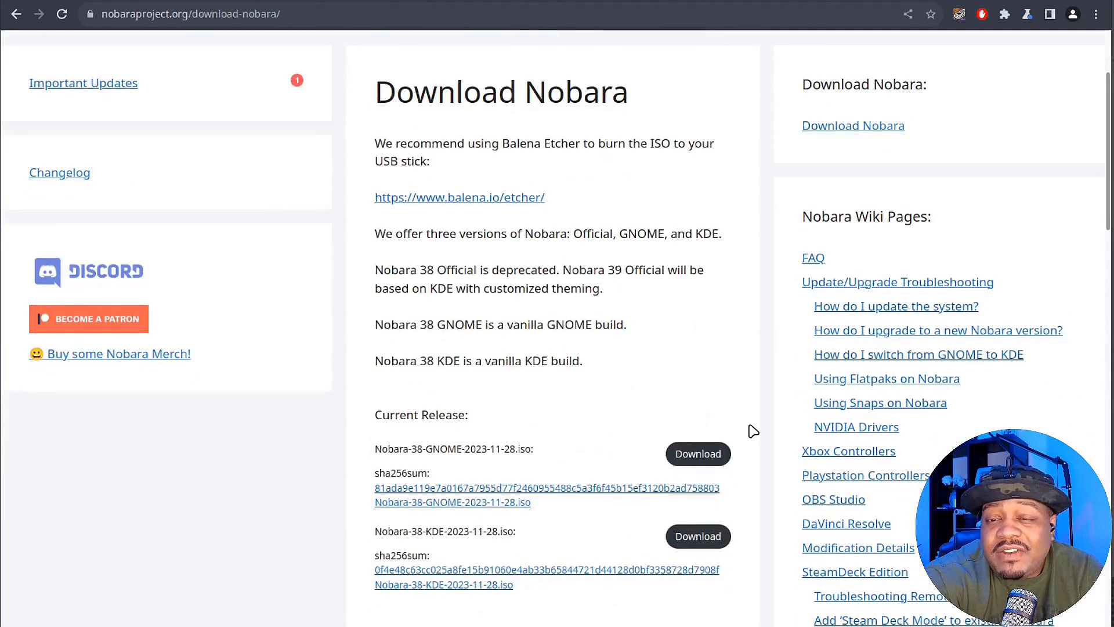
{"action": "scroll", "coordinate": [753, 430], "scroll_direction": "down", "scroll_amount": 2}
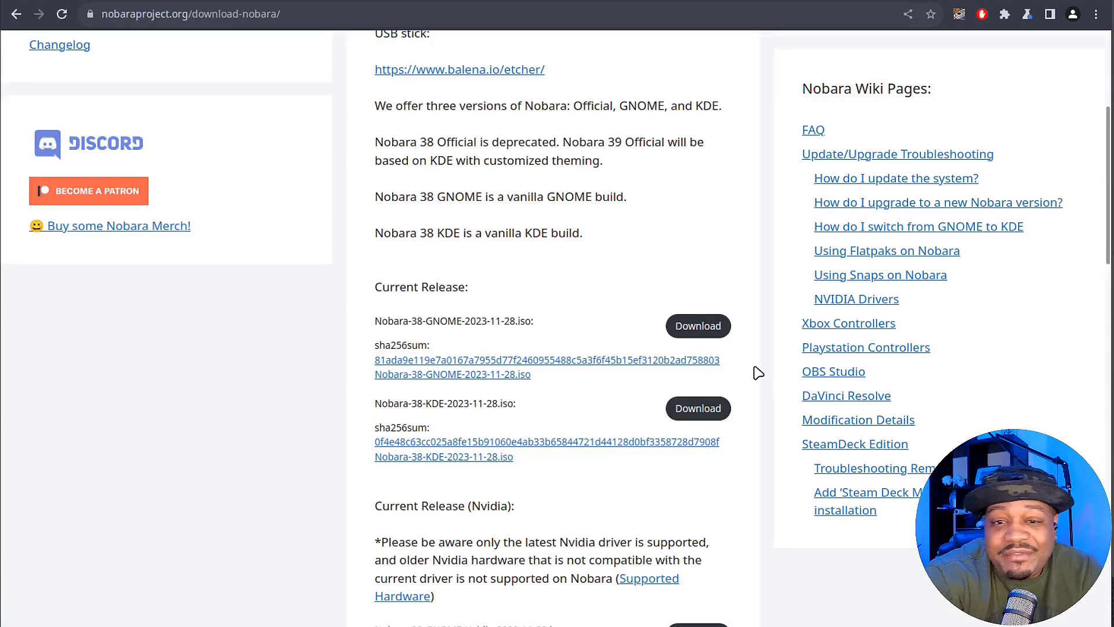
{"action": "scroll", "coordinate": [757, 374], "scroll_direction": "down", "scroll_amount": 2}
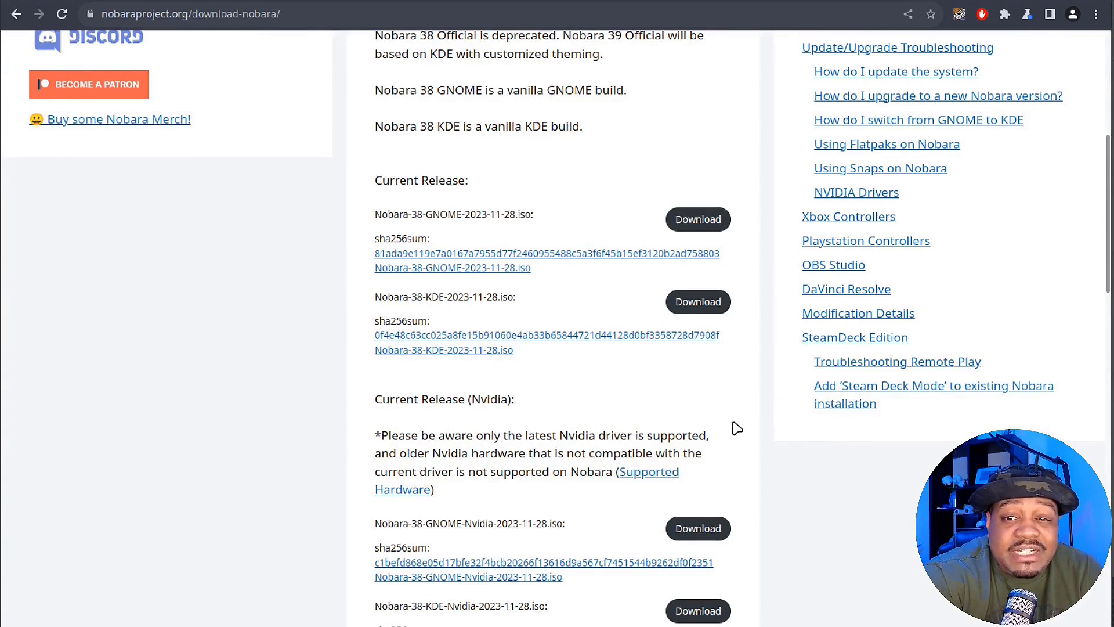
{"action": "scroll", "coordinate": [758, 472], "scroll_direction": "down", "scroll_amount": 1}
{"action": "scroll", "coordinate": [759, 464], "scroll_direction": "down", "scroll_amount": 2}
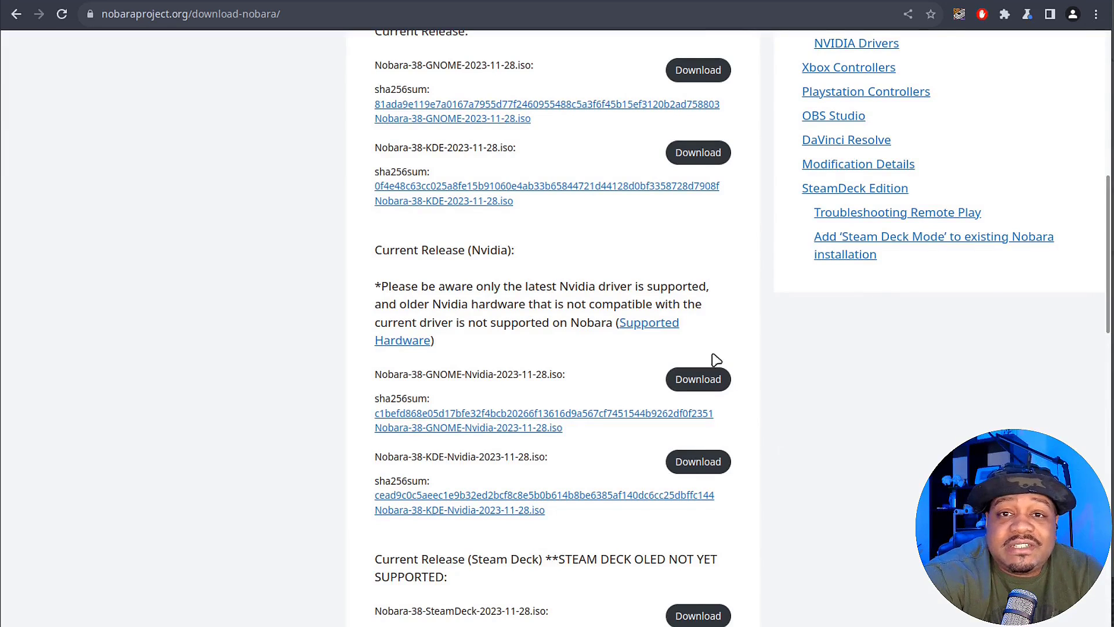
{"action": "scroll", "coordinate": [775, 256], "scroll_direction": "up", "scroll_amount": 3}
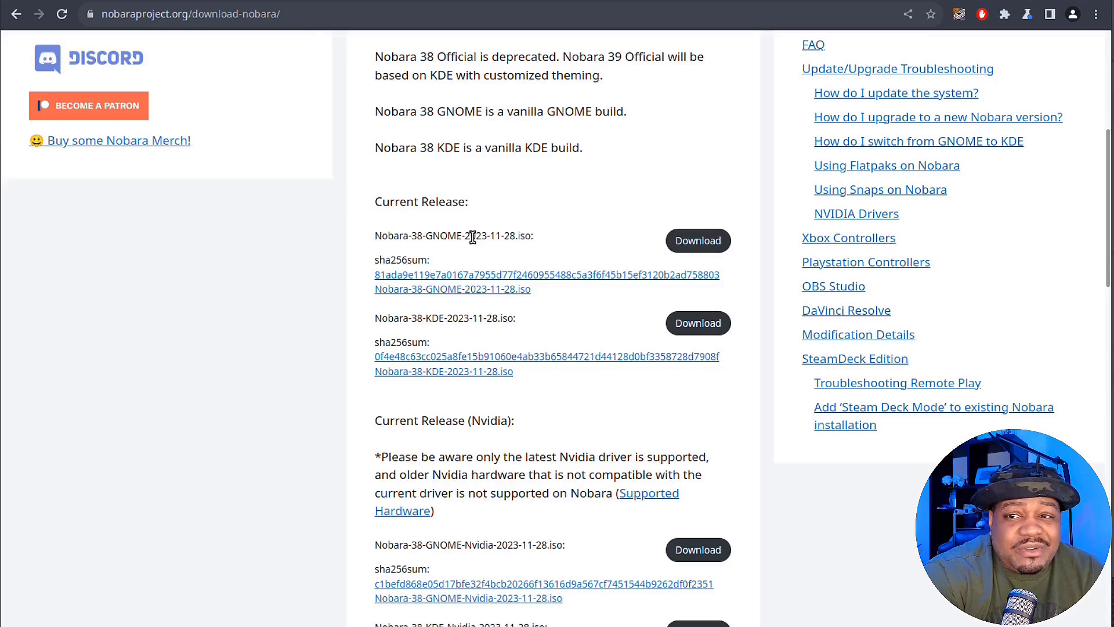
{"action": "scroll", "coordinate": [783, 241], "scroll_direction": "up", "scroll_amount": 3}
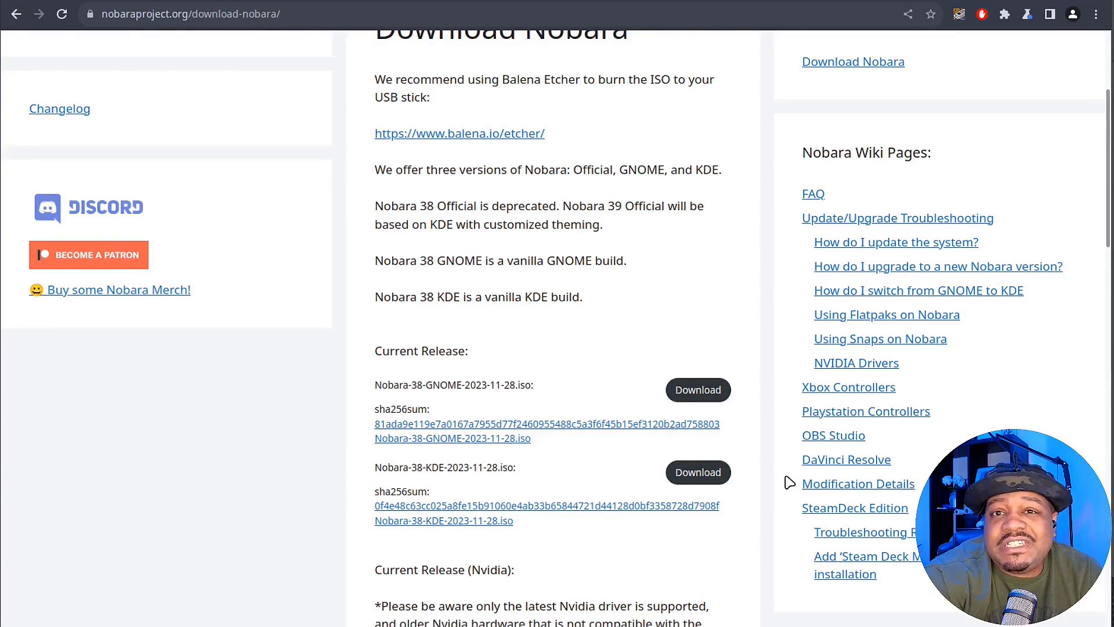
{"action": "scroll", "coordinate": [754, 508], "scroll_direction": "down", "scroll_amount": 4}
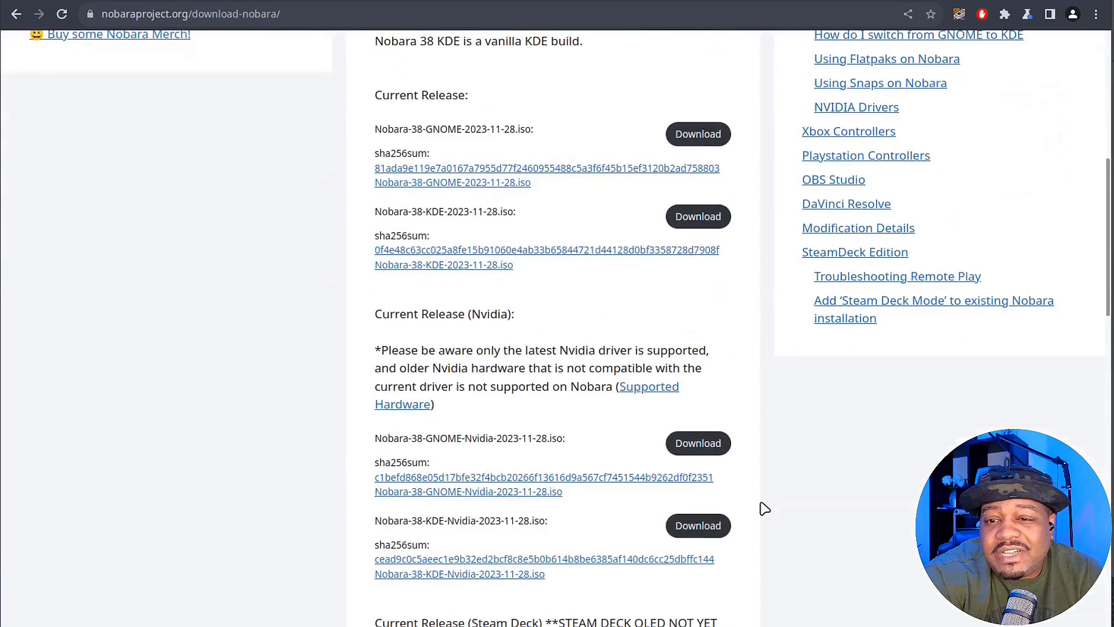
{"action": "scroll", "coordinate": [511, 264], "scroll_direction": "up", "scroll_amount": 2}
{"action": "scroll", "coordinate": [518, 268], "scroll_direction": "up", "scroll_amount": 1}
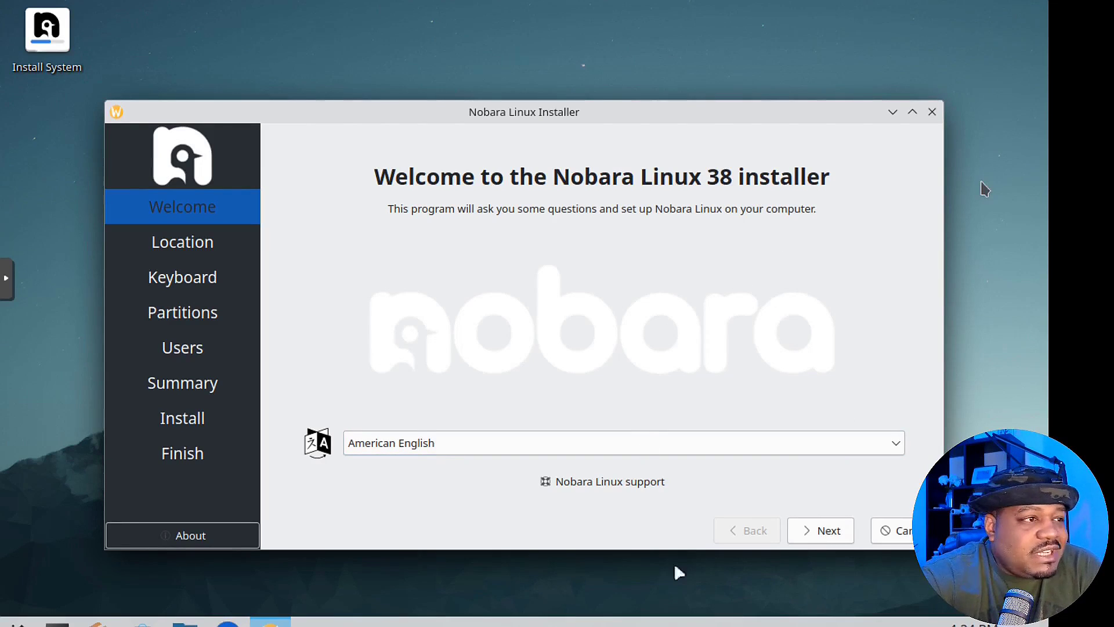
Step: Accept American English, the America/Los Angeles time zone and the English (US) keyboard
{"action": "left_click", "coordinate": [826, 530]}
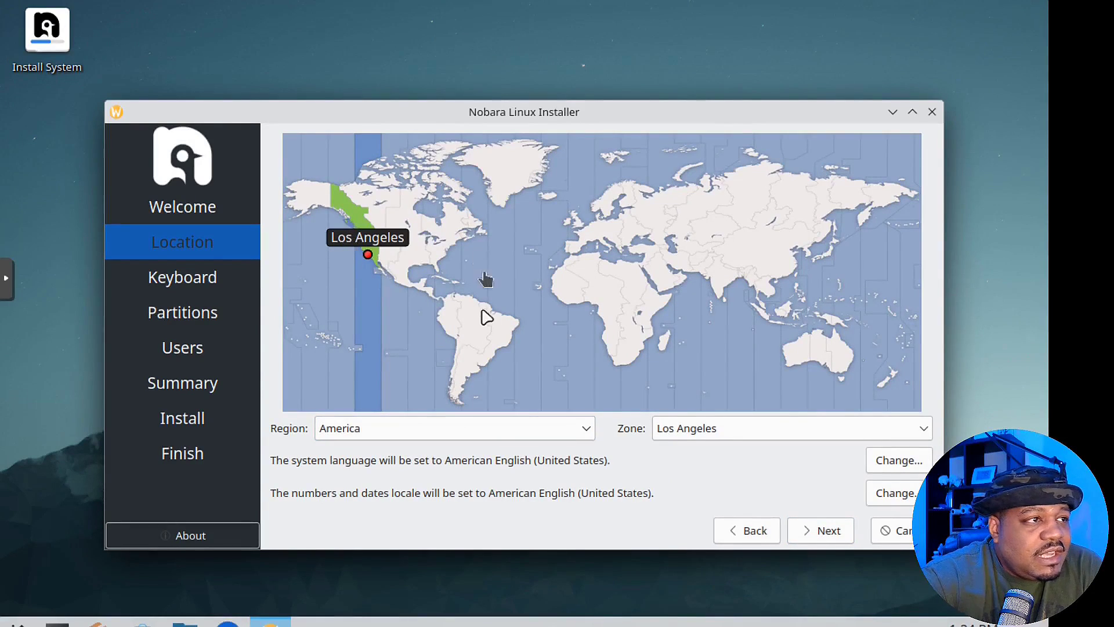
{"action": "left_click", "coordinate": [827, 540]}
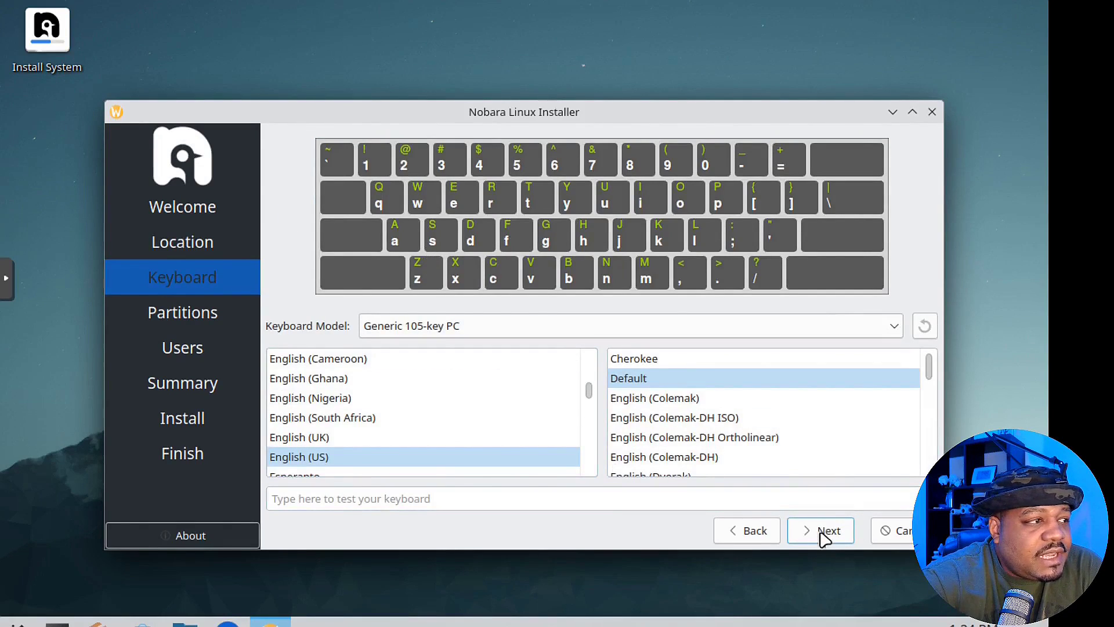
{"action": "left_click", "coordinate": [822, 536]}
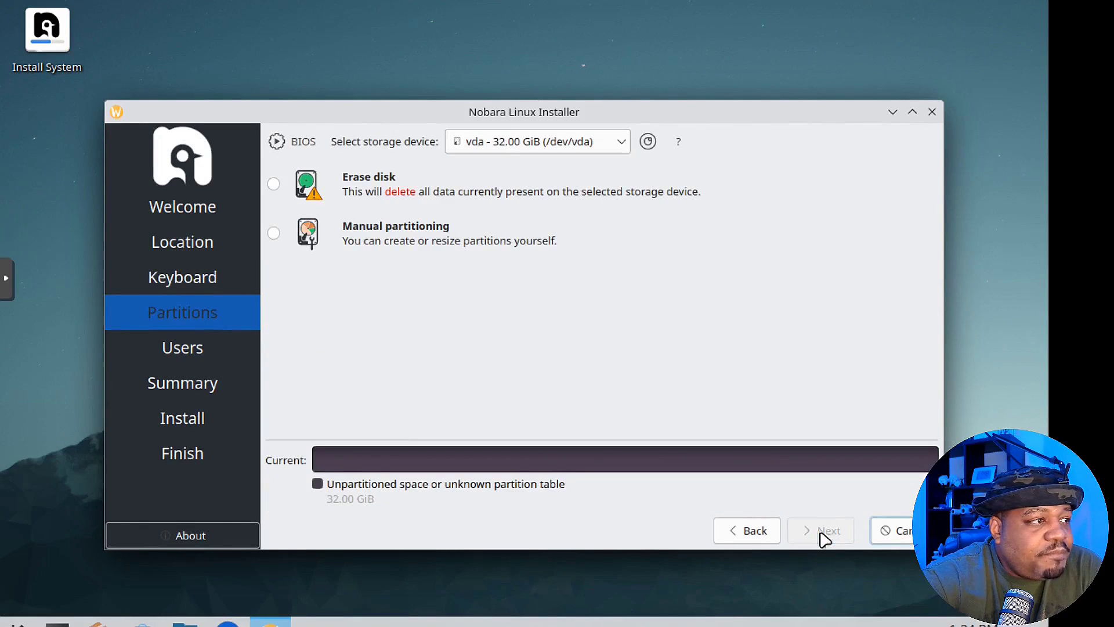
Step: Erase the 32 GiB vda disk using Swap (with Hibernate), leaving system encryption off
{"action": "left_click", "coordinate": [273, 183]}
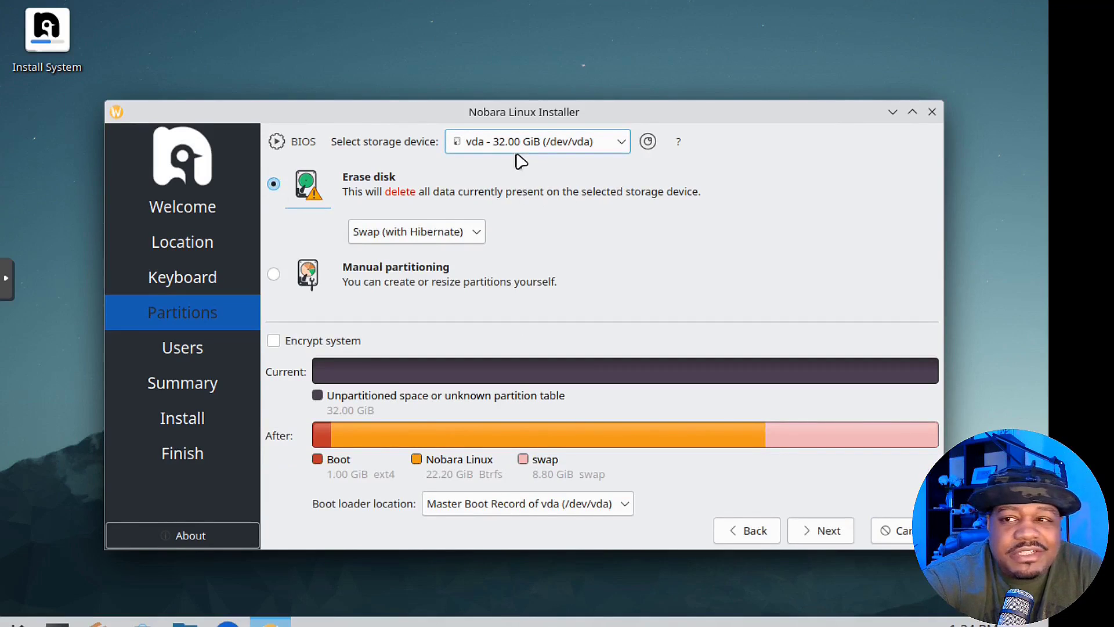
{"action": "left_click", "coordinate": [466, 237]}
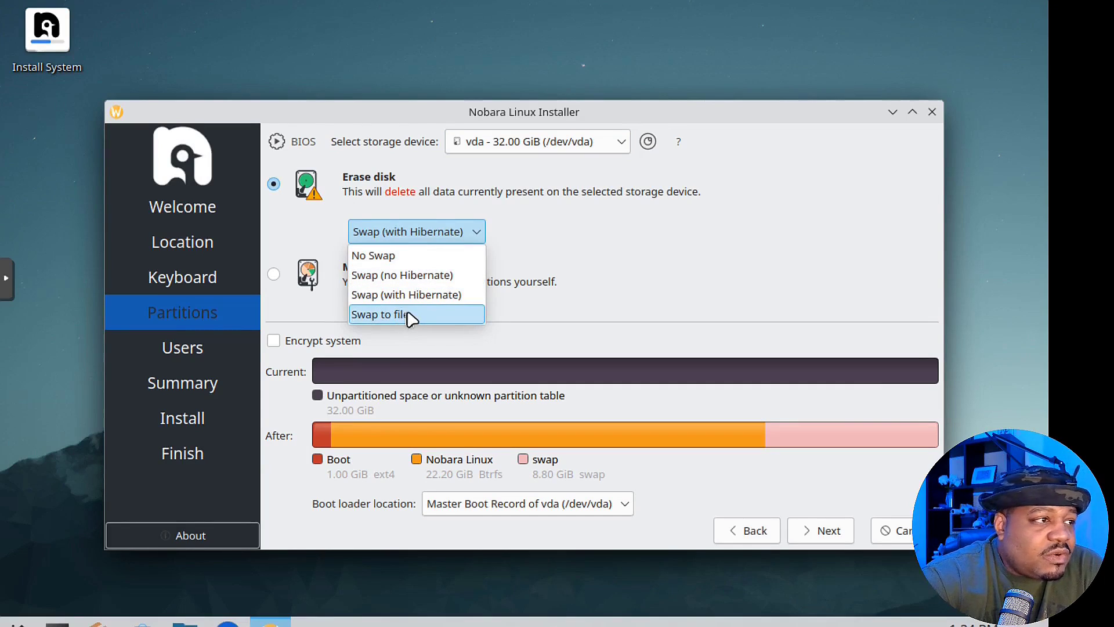
{"action": "left_click", "coordinate": [426, 294]}
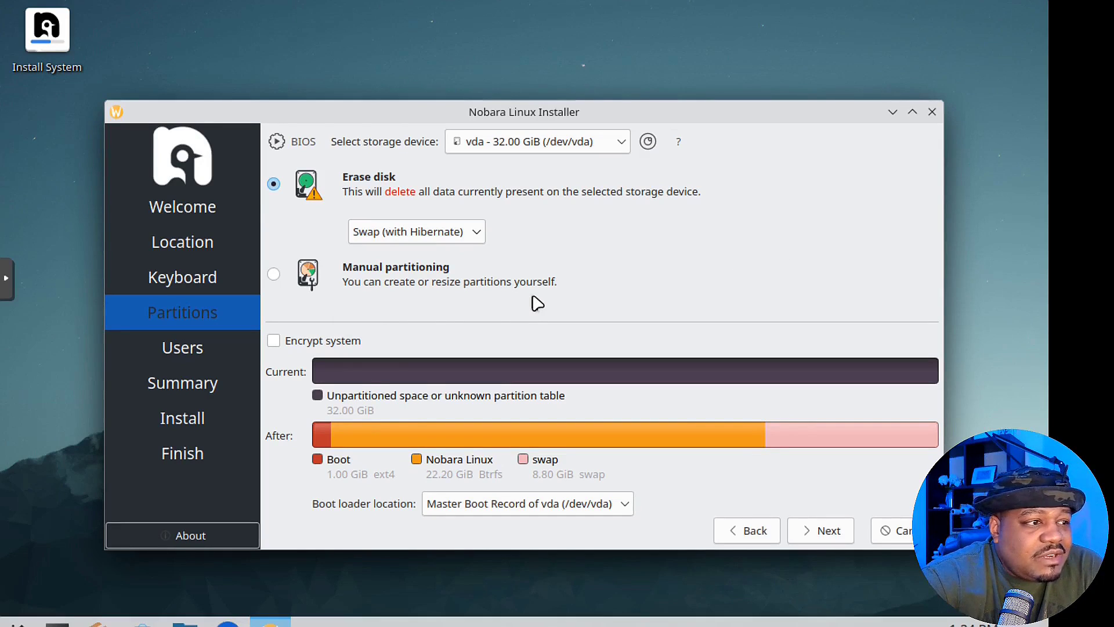
{"action": "left_click", "coordinate": [274, 341]}
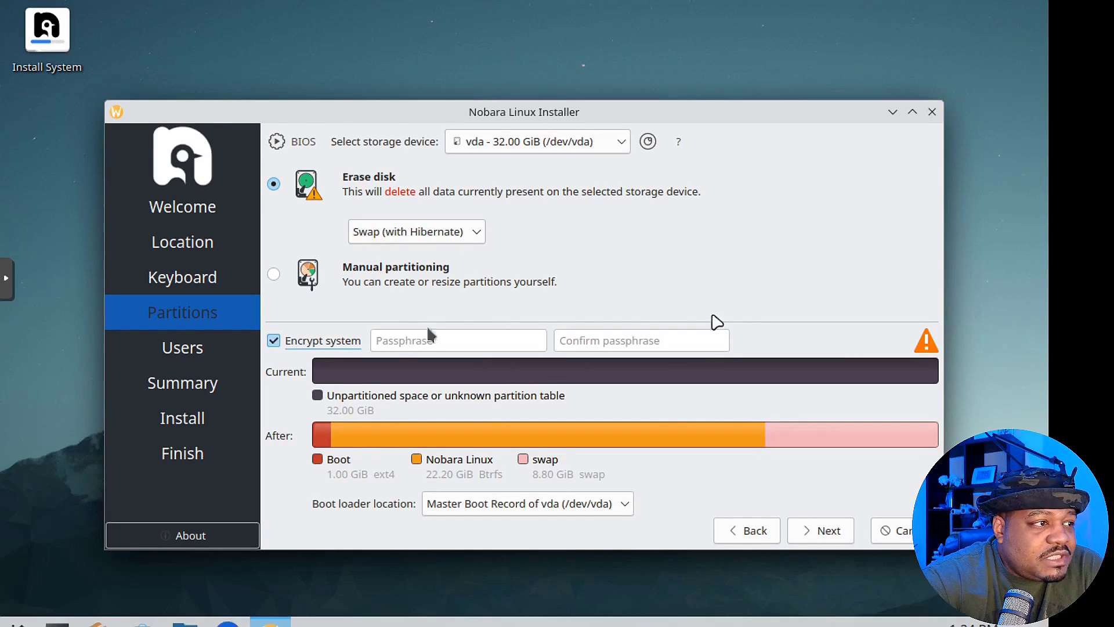
{"action": "left_click", "coordinate": [274, 342]}
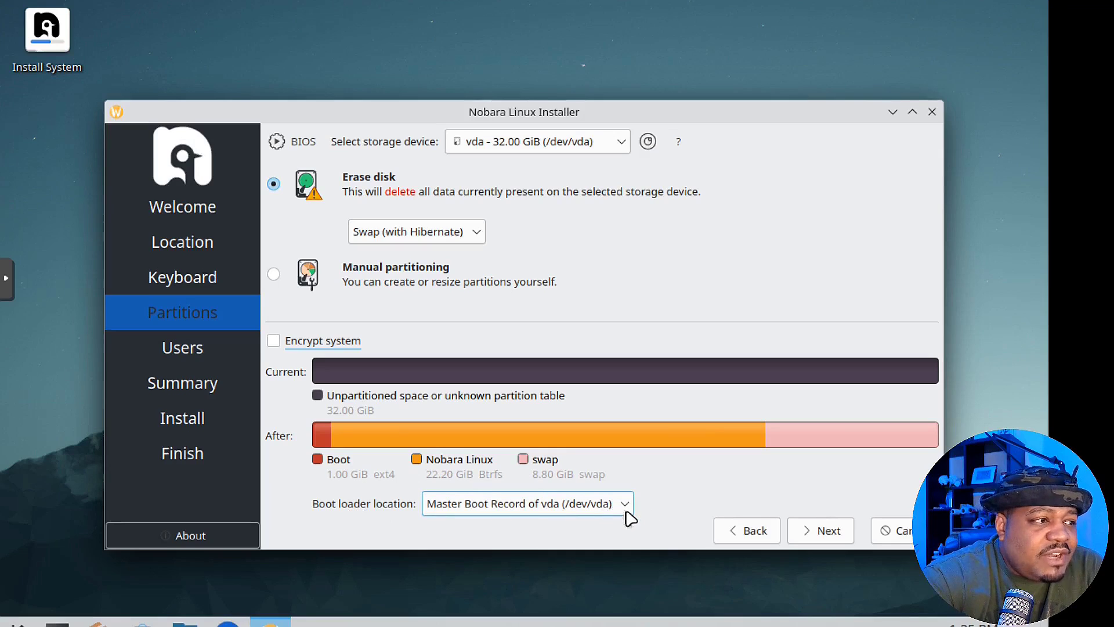
Step: Enter the user's name and password twice with computer name nobara-pc, and disable automatic login
{"action": "left_click", "coordinate": [820, 533]}
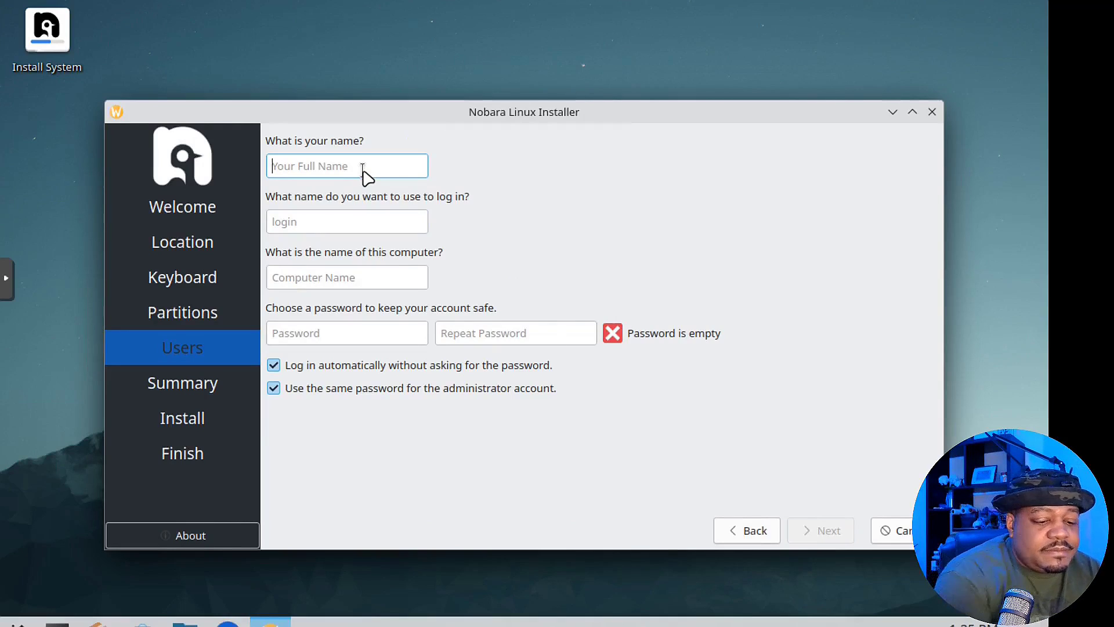
{"action": "type", "text": "josh"}
{"action": "key", "text": "Tab"}
{"action": "key", "text": "Tab"}
{"action": "key", "text": "Tab"}
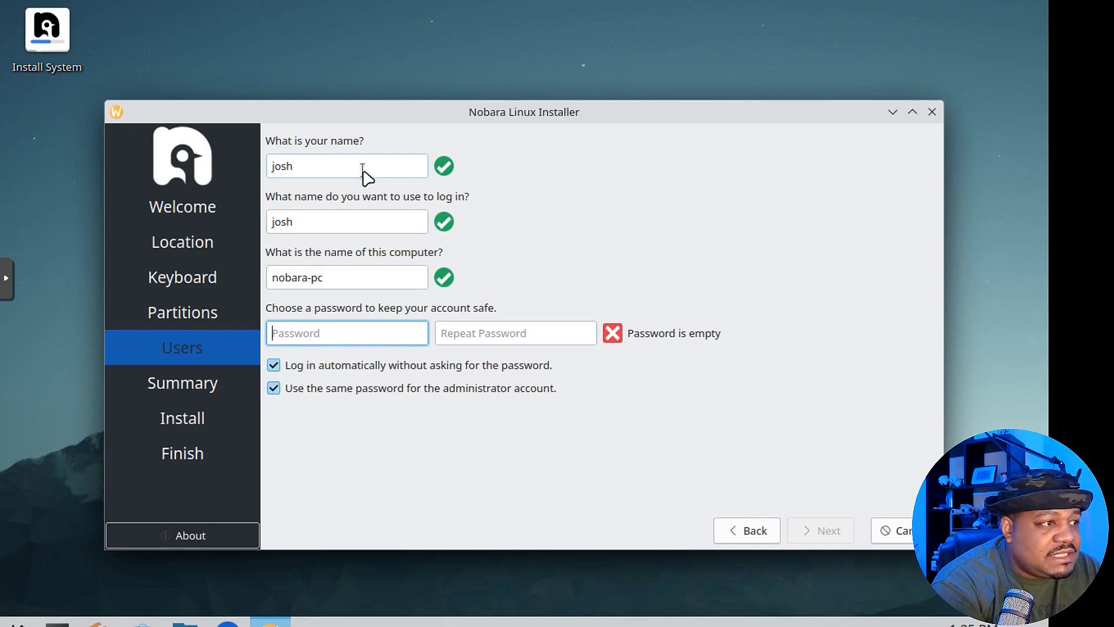
{"action": "type", "text": "•••••••••"}
{"action": "key", "text": "Tab"}
{"action": "type", "text": "•••••••••"}
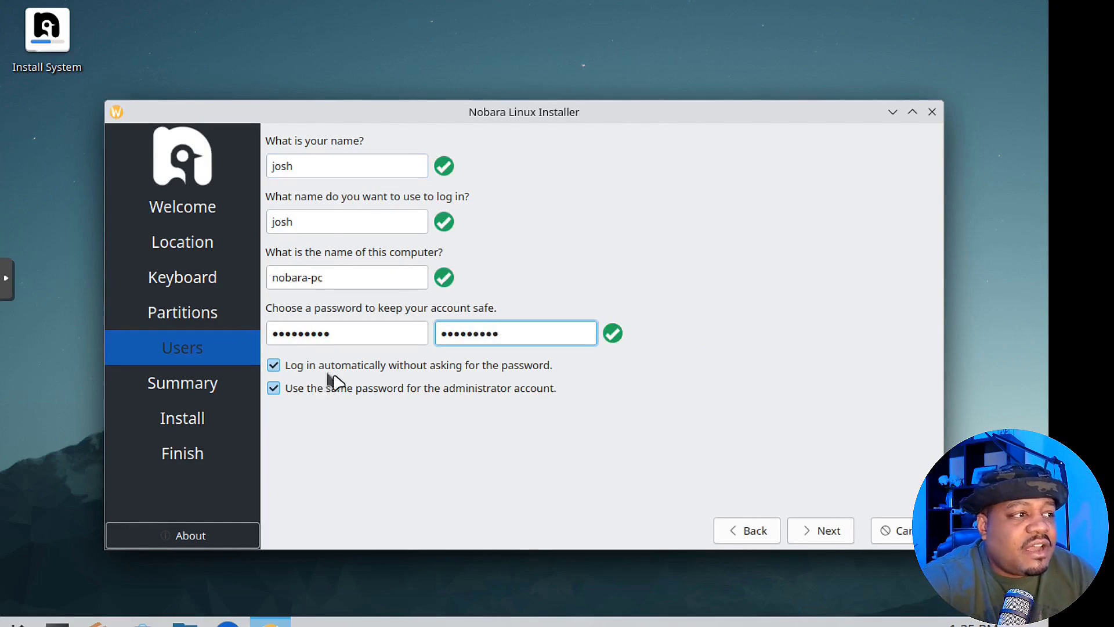
{"action": "left_click", "coordinate": [276, 366]}
{"action": "left_click", "coordinate": [274, 365]}
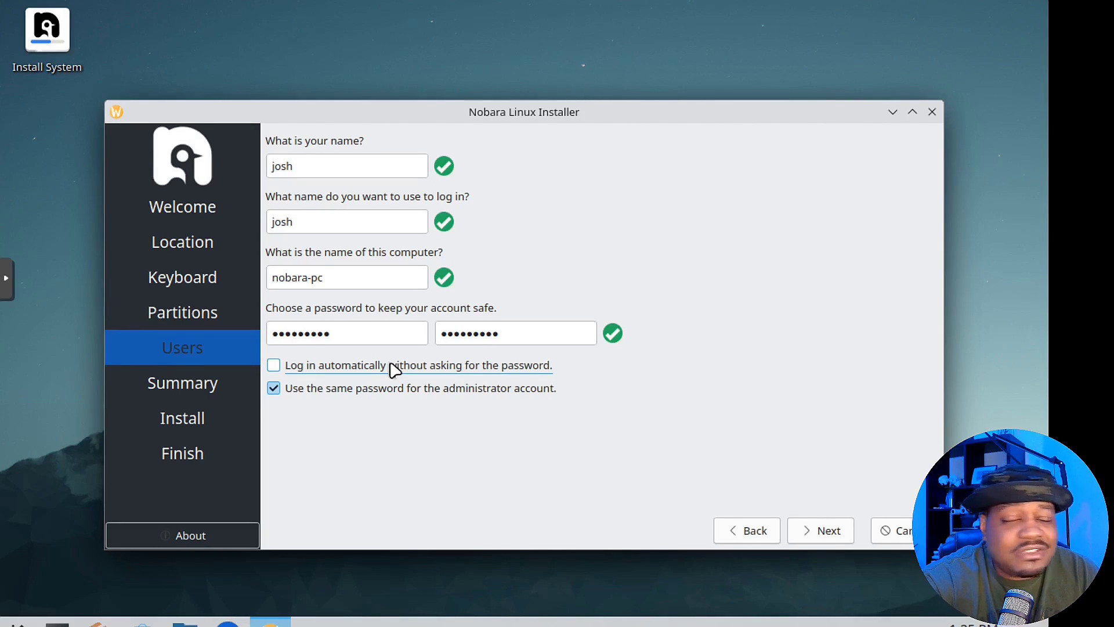
Step: Confirm the summary and install Nobara Linux 38 onto vda until the 'All done' page appears
{"action": "left_click", "coordinate": [821, 537]}
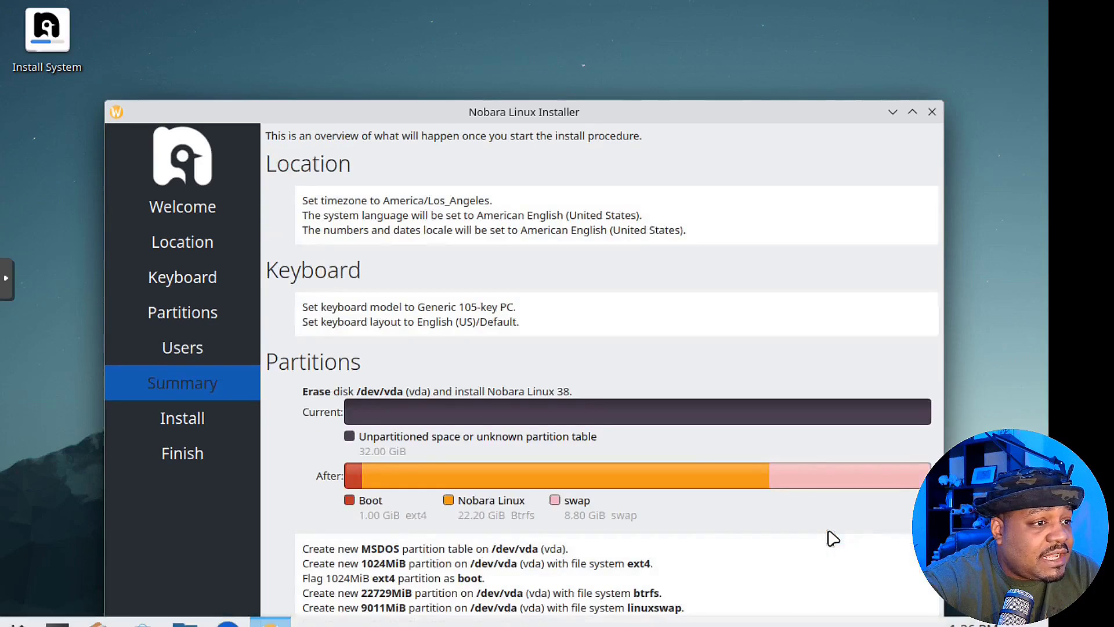
{"action": "left_click_drag", "start_coordinate": [611, 112], "coordinate": [638, 2]}
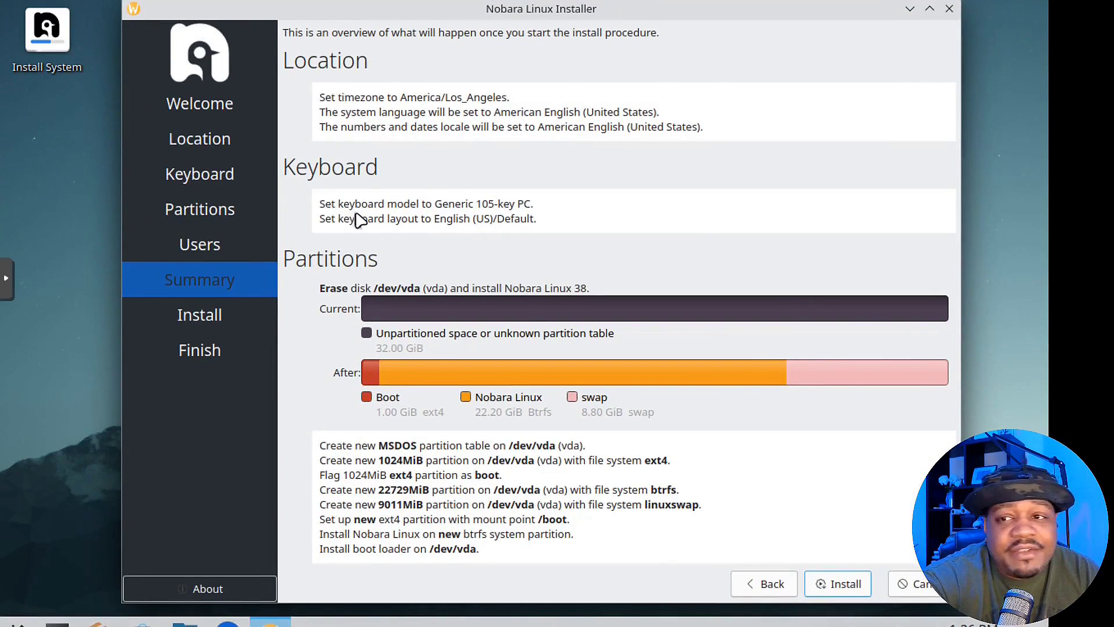
{"action": "left_click", "coordinate": [838, 585]}
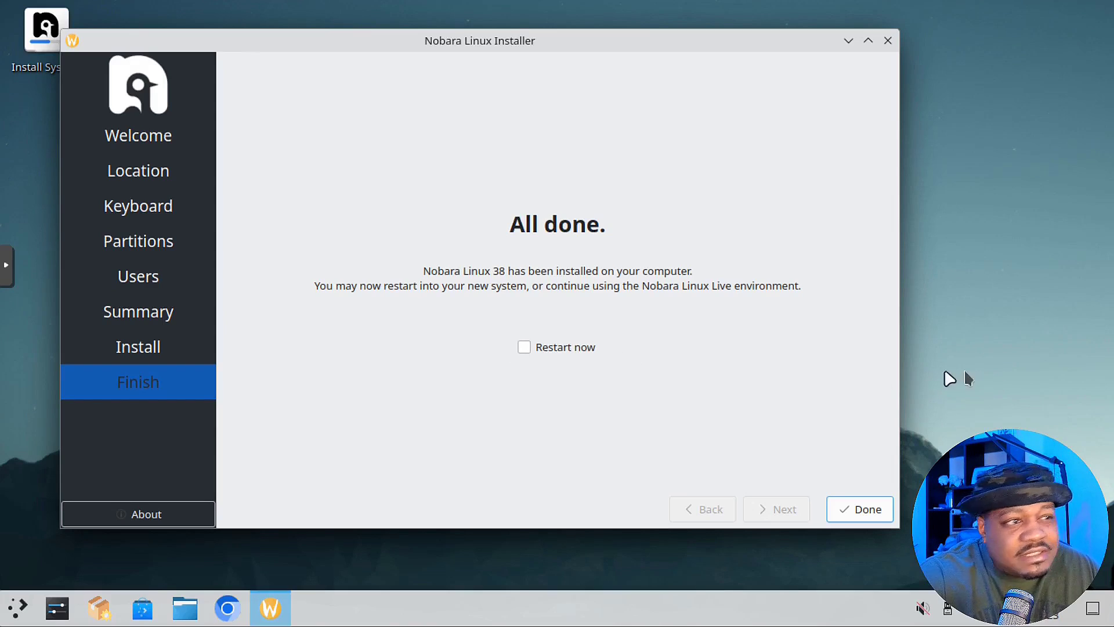
Step: Restart from the Finish page and sign in to Plasma (Wayland) with the user's password
{"action": "left_click", "coordinate": [526, 349]}
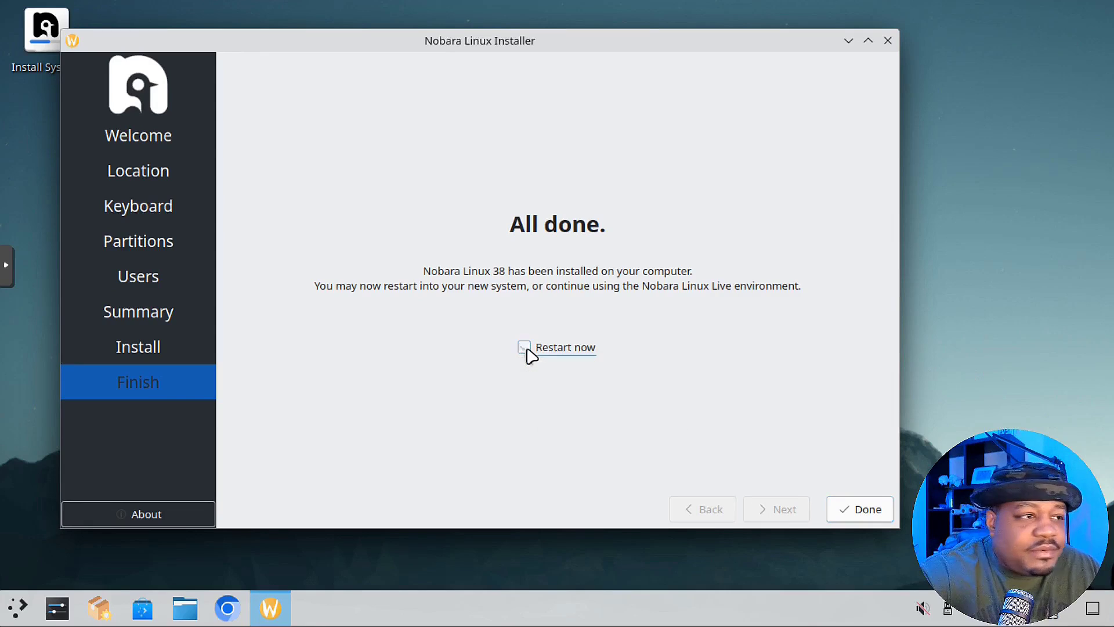
{"action": "left_click", "coordinate": [867, 513]}
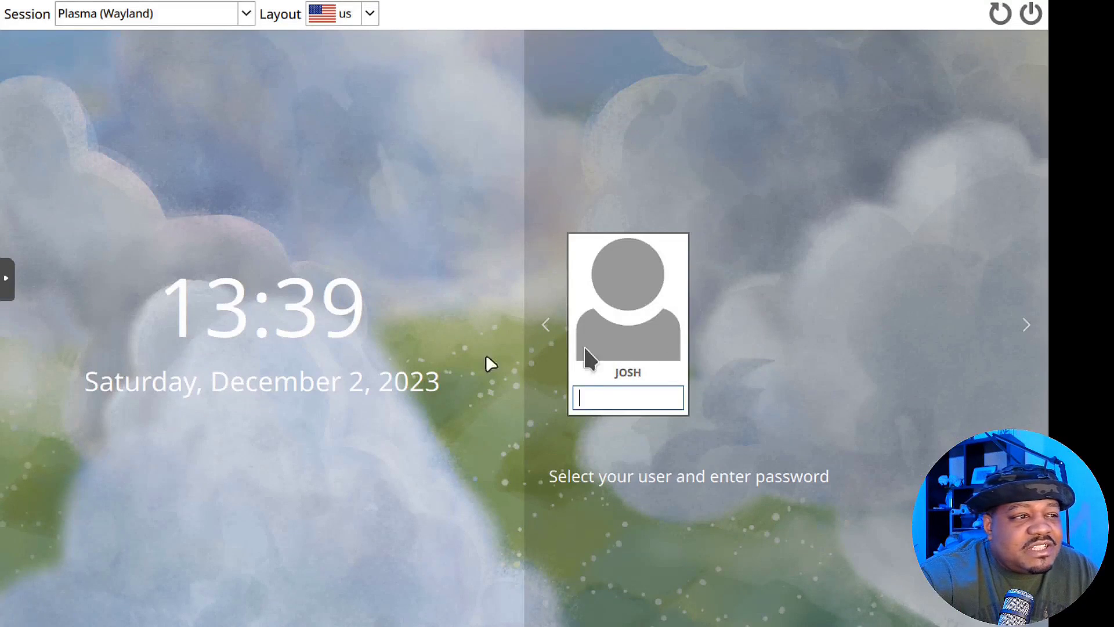
{"action": "left_click", "coordinate": [620, 399]}
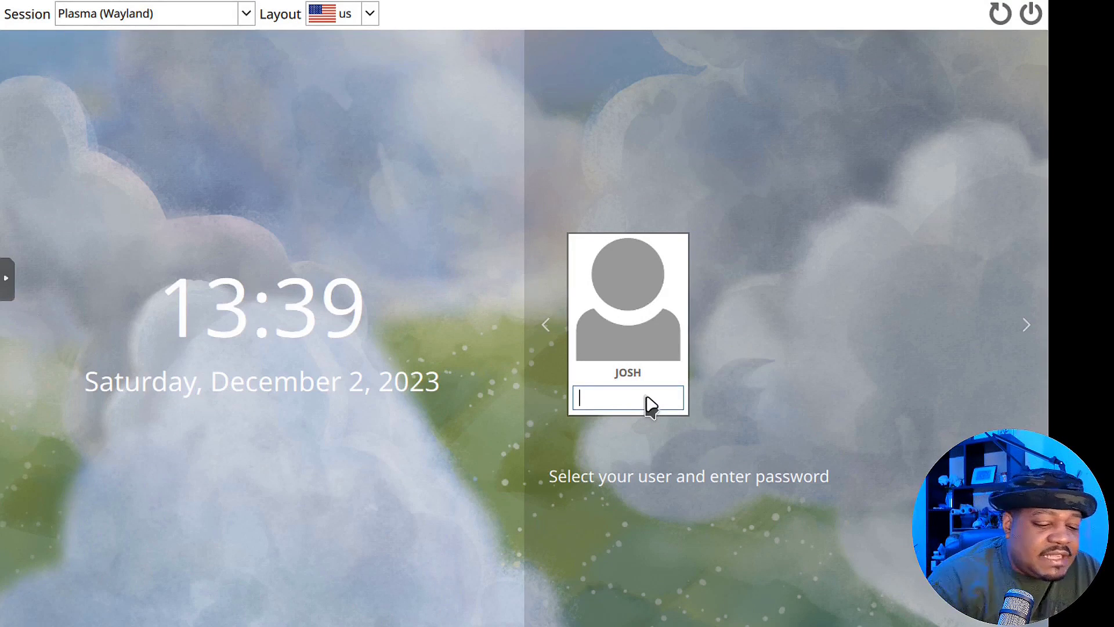
{"action": "type", "text": "**********"}
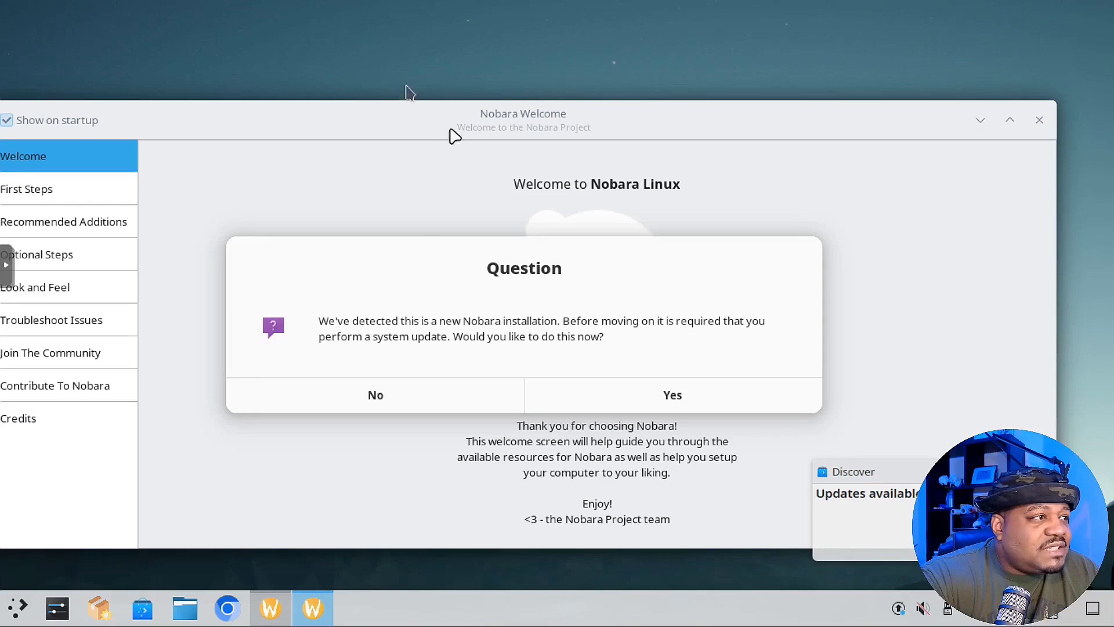
Step: Bring the update Question dialog forward and answer Yes to run the required system update
{"action": "left_click_drag", "start_coordinate": [606, 127], "coordinate": [632, 95]}
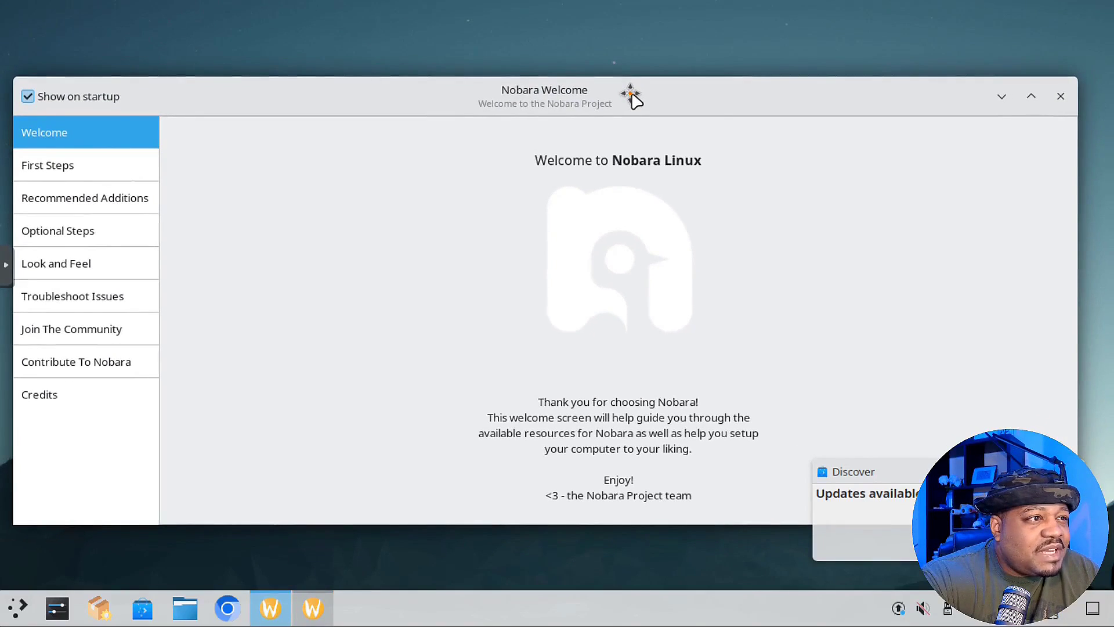
{"action": "left_click", "coordinate": [312, 608]}
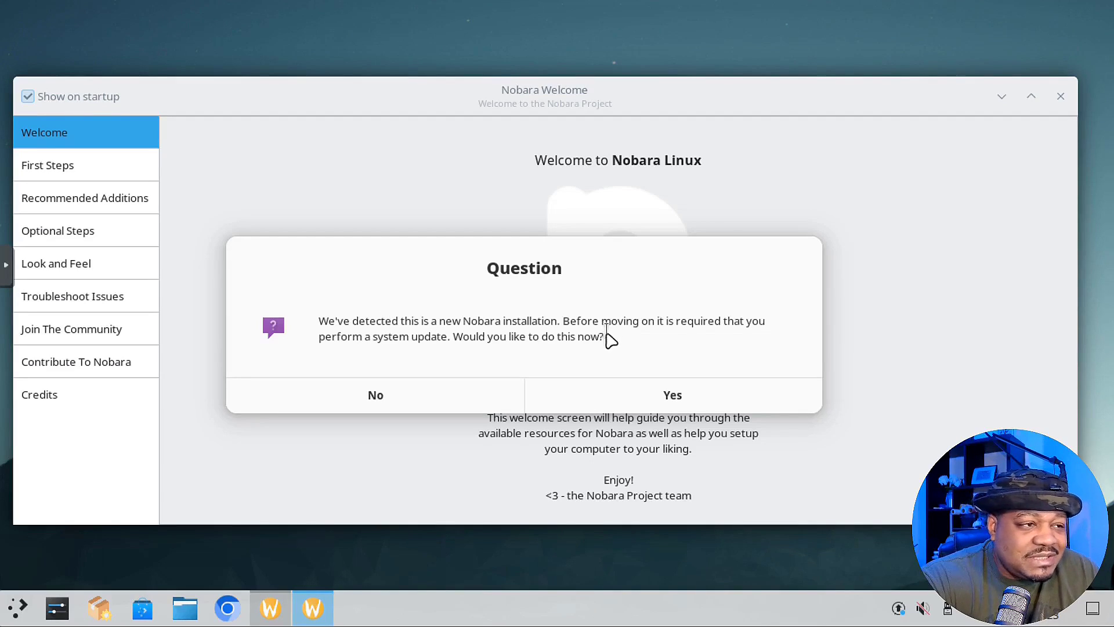
{"action": "left_click", "coordinate": [678, 405]}
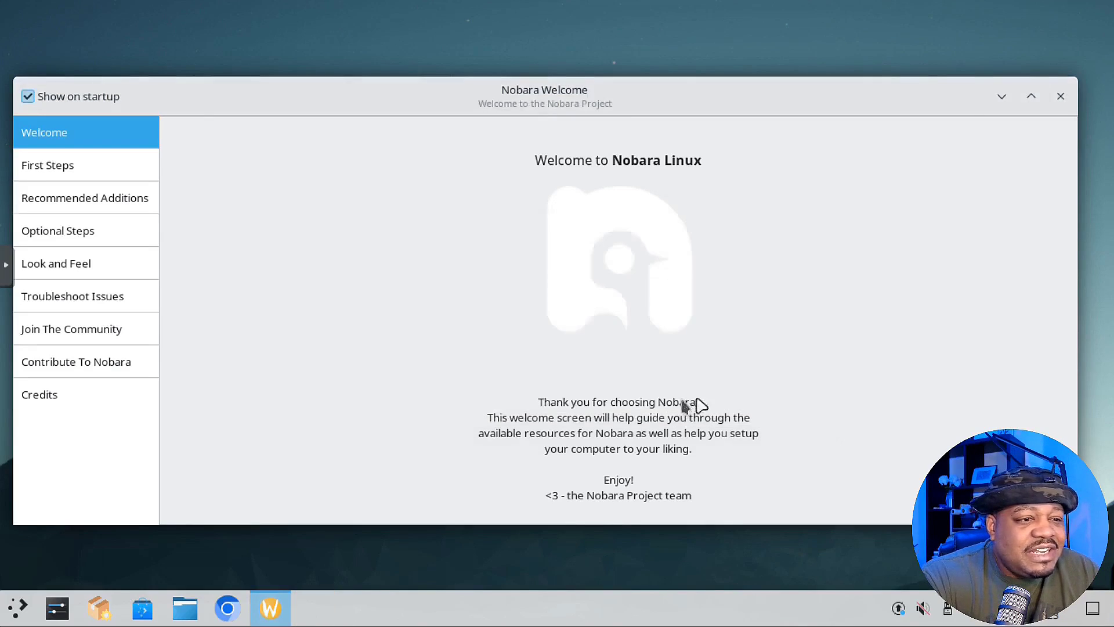
Step: Authorise the update with the account password, then narrow and shift Nobara Welcome to reveal Konsole
{"action": "type", "text": "***"}
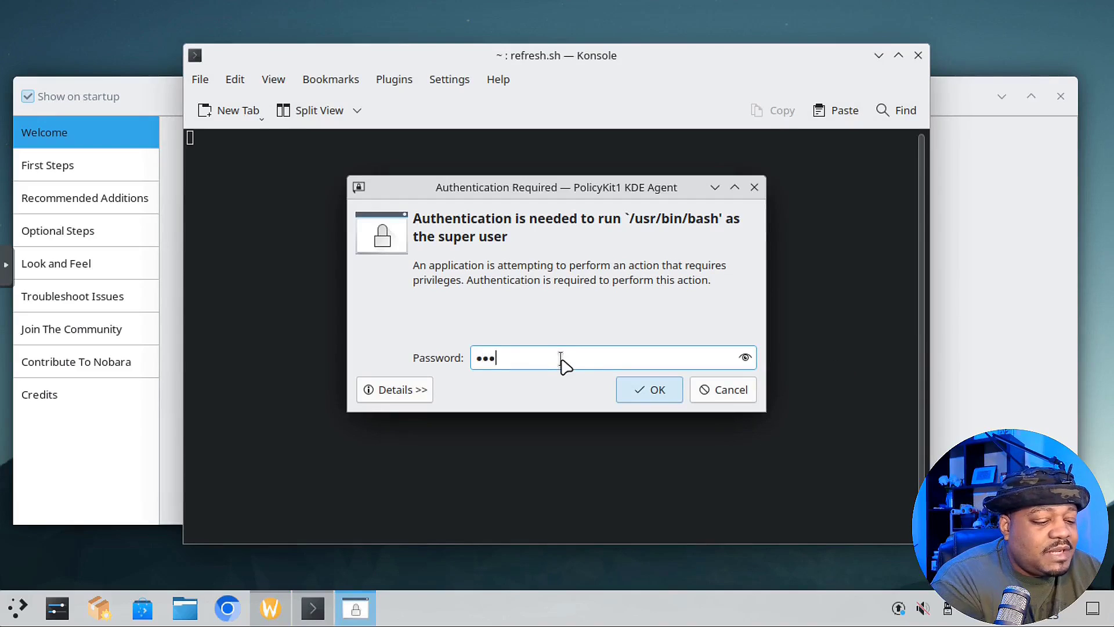
{"action": "type", "text": "*******"}
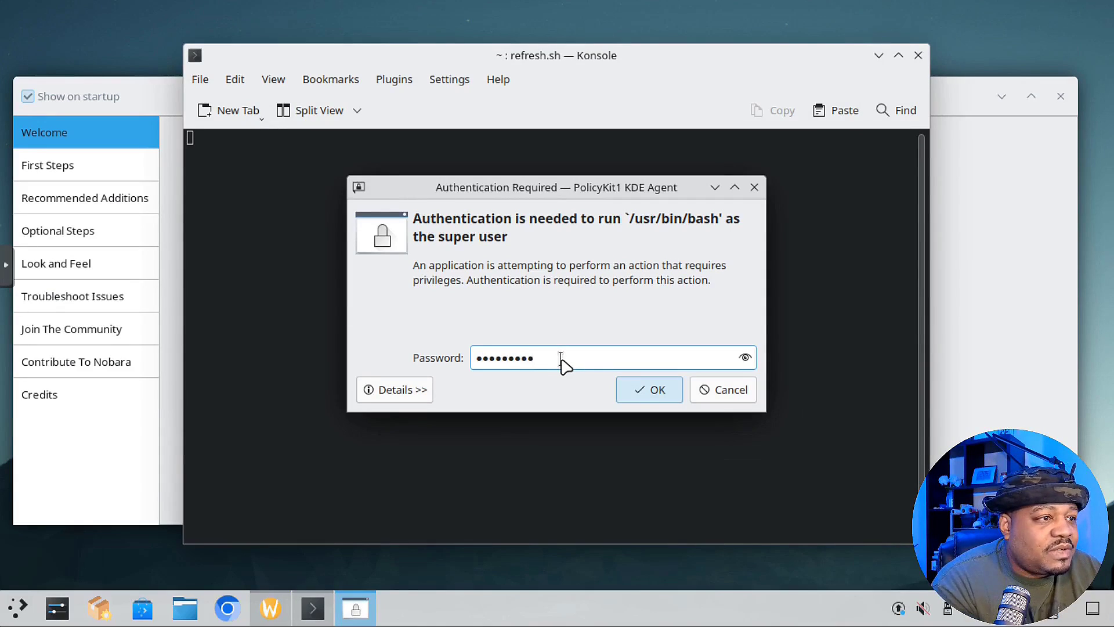
{"action": "key", "text": "Return"}
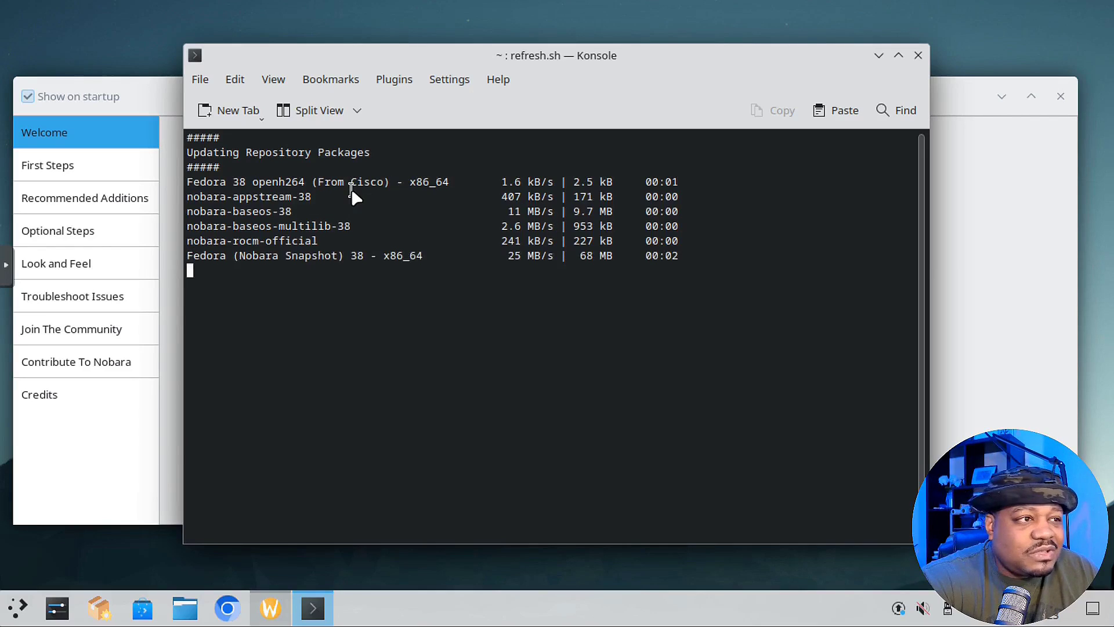
{"action": "left_click", "coordinate": [163, 98]}
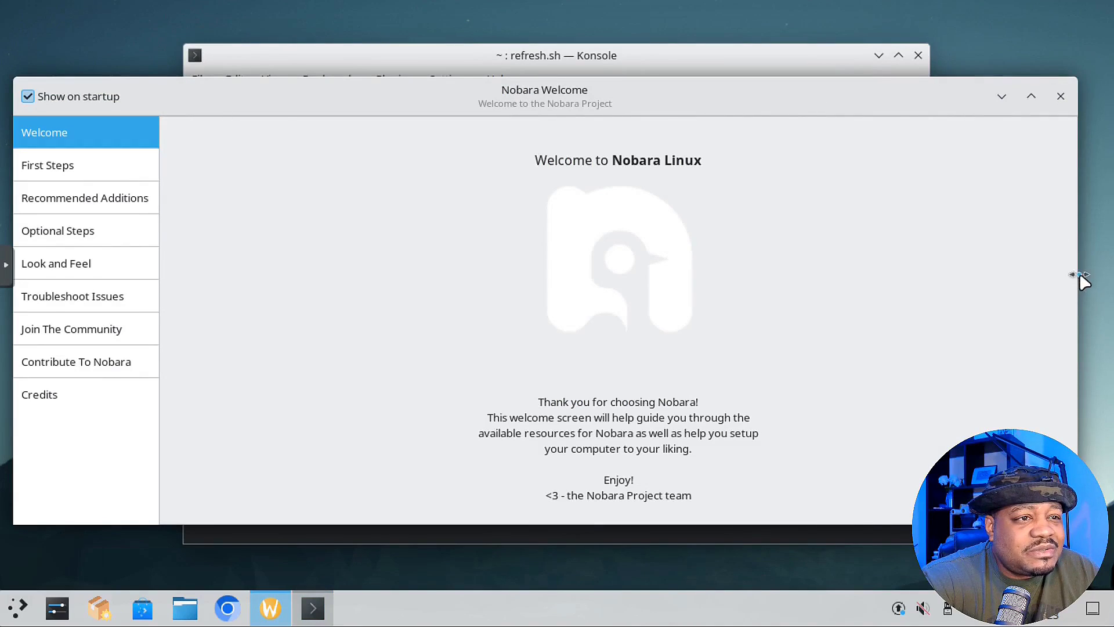
{"action": "left_click_drag", "start_coordinate": [1079, 273], "coordinate": [765, 293]}
{"action": "left_click_drag", "start_coordinate": [468, 94], "coordinate": [529, 96]}
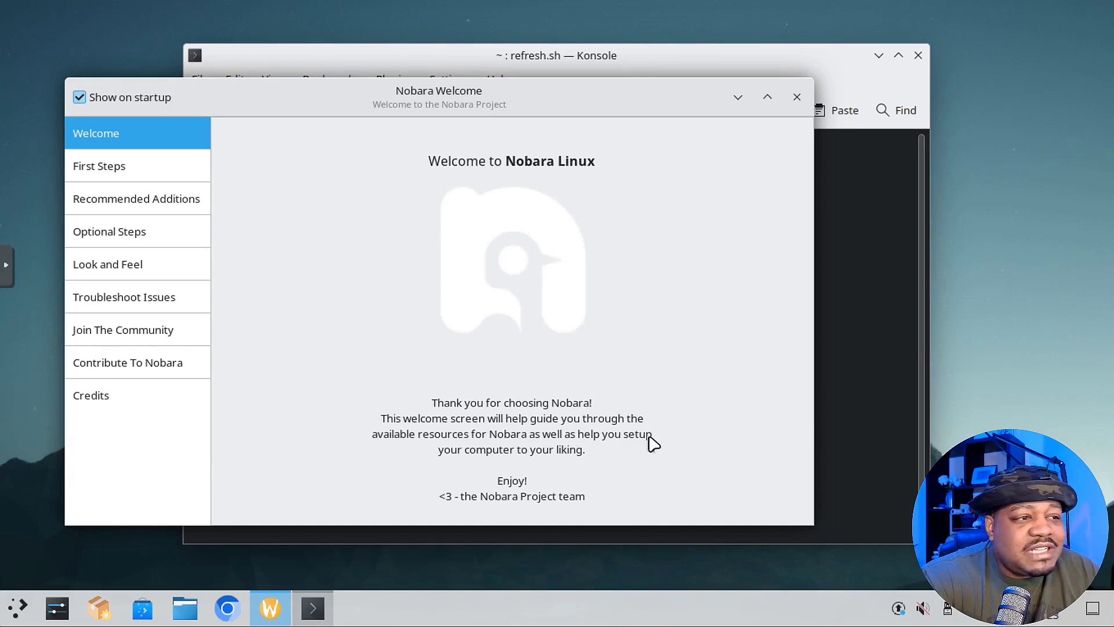
Step: Switch Nobara Welcome to First Steps and close the Discover software store
{"action": "left_click", "coordinate": [114, 173]}
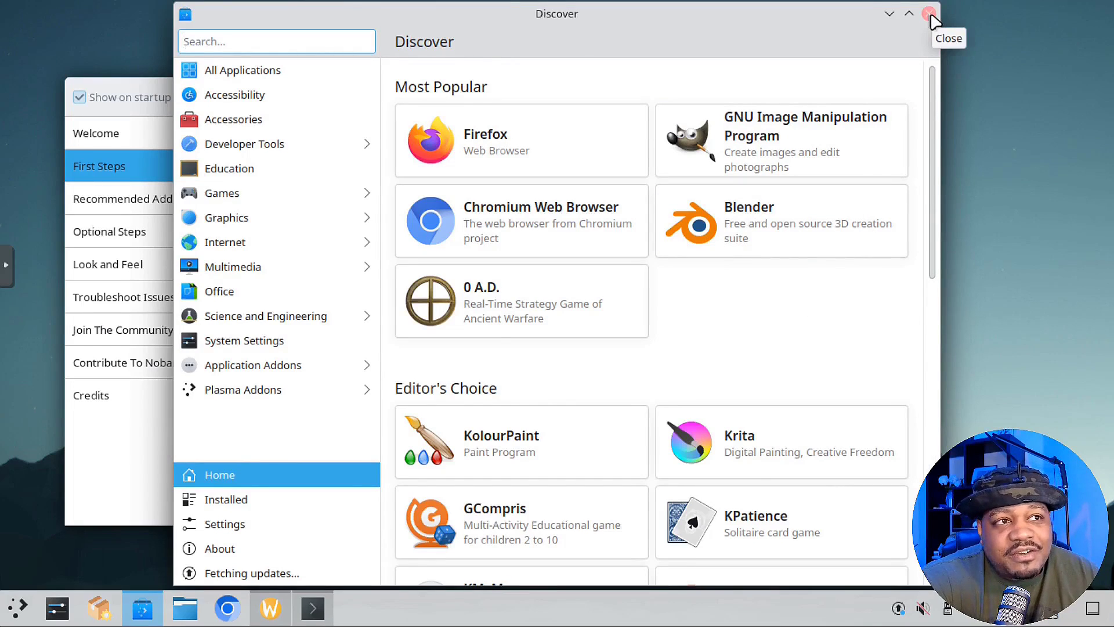
{"action": "left_click", "coordinate": [929, 14]}
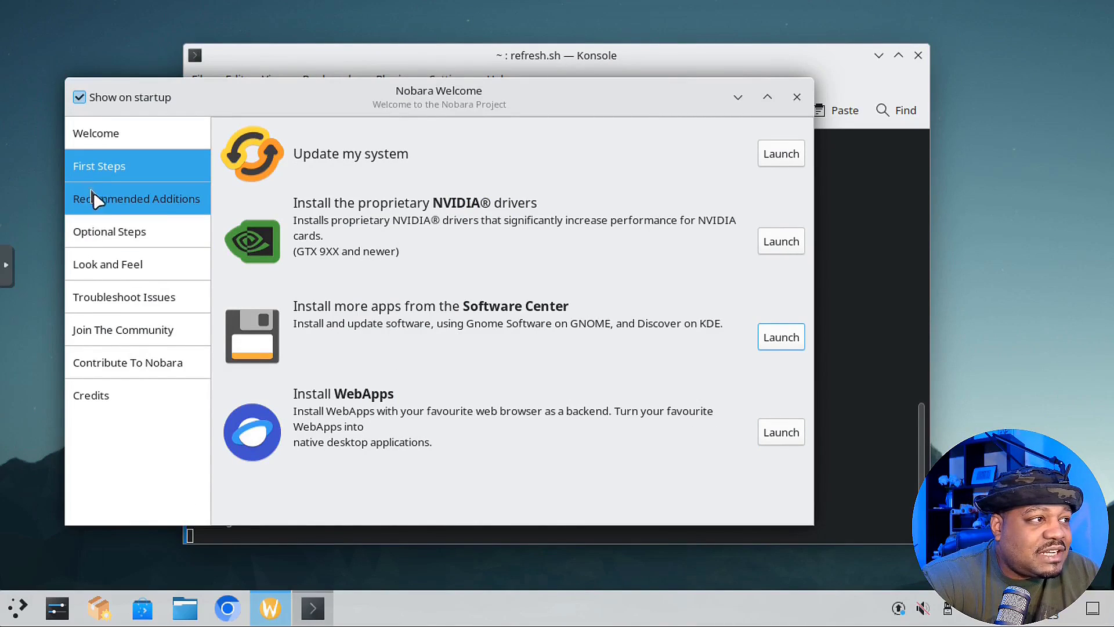
Step: Show the Recommended Additions page with Blender, Kdenlive, OBS Studio and Discord installs
{"action": "left_click", "coordinate": [124, 205]}
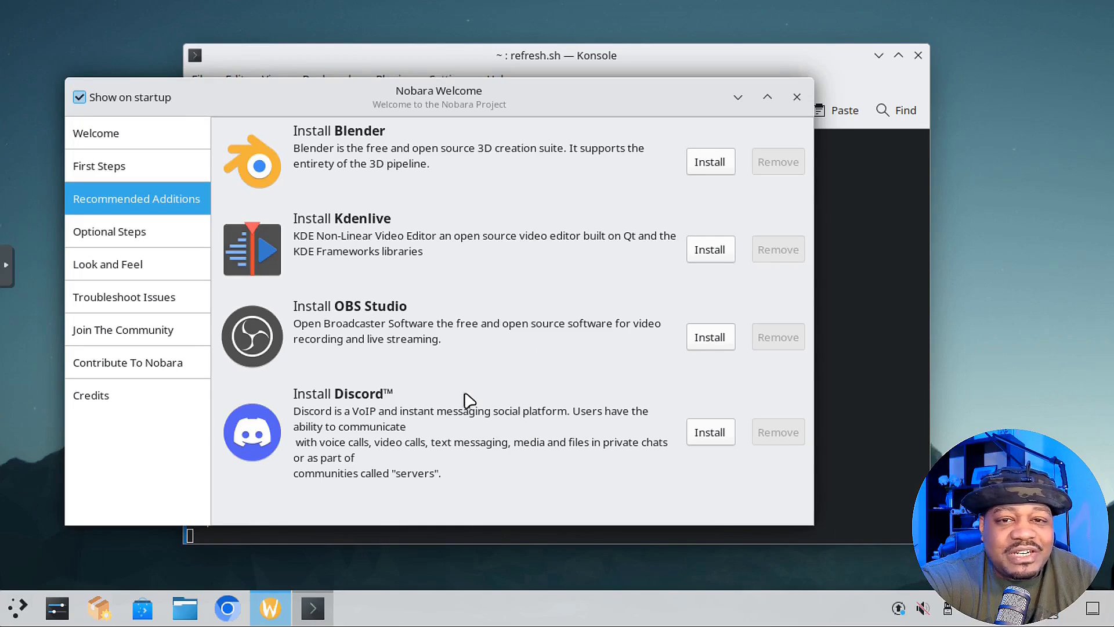
Step: Visit the Optional Steps and Look and Feel pages, finishing on Troubleshoot Issues
{"action": "left_click", "coordinate": [138, 244]}
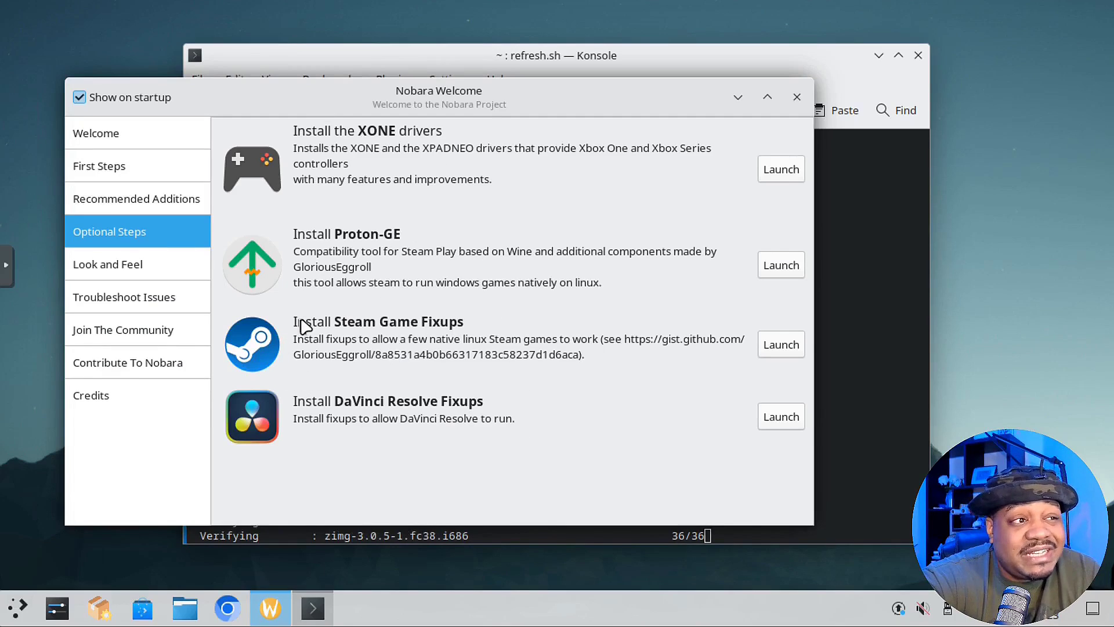
{"action": "left_click", "coordinate": [125, 274]}
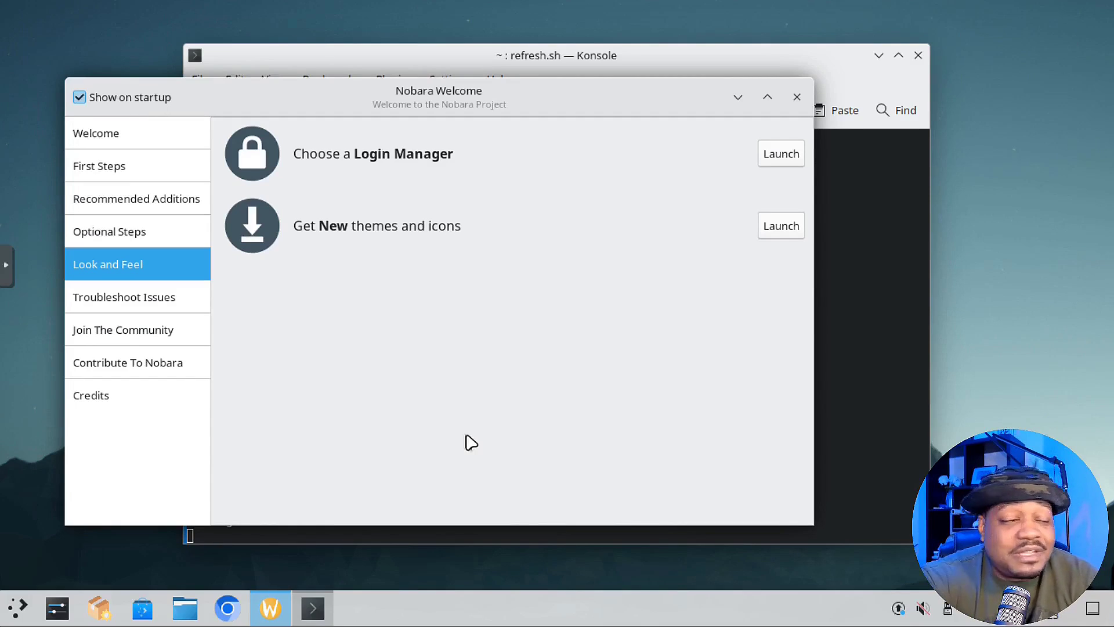
{"action": "left_click", "coordinate": [157, 304]}
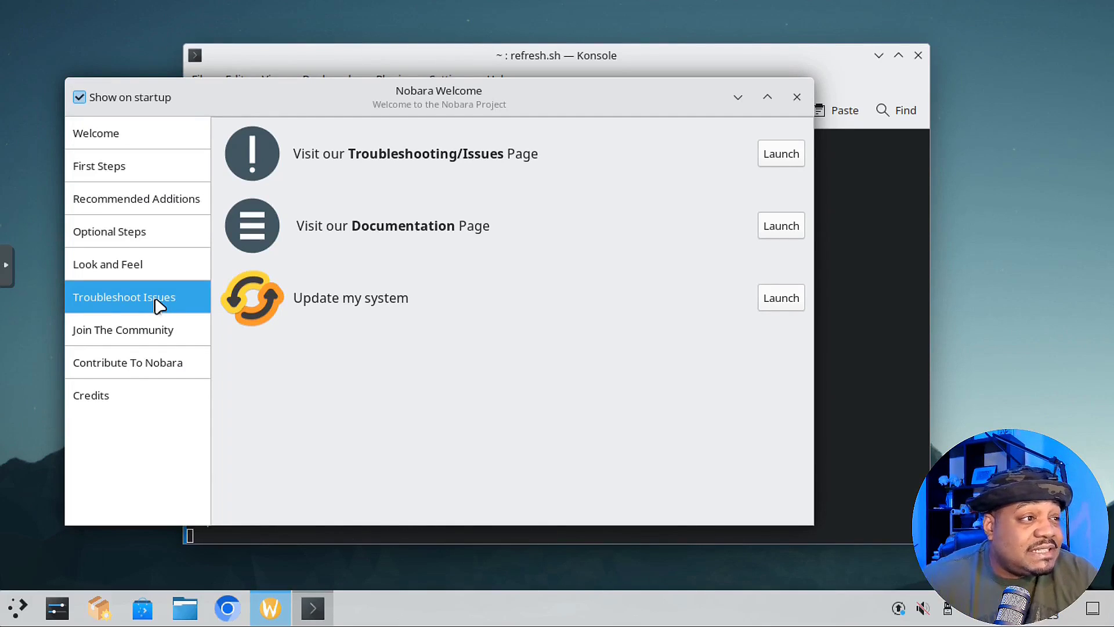
Step: Raise the Konsole update window and scroll through the dnf output to the Mesa downloads
{"action": "left_click", "coordinate": [689, 64]}
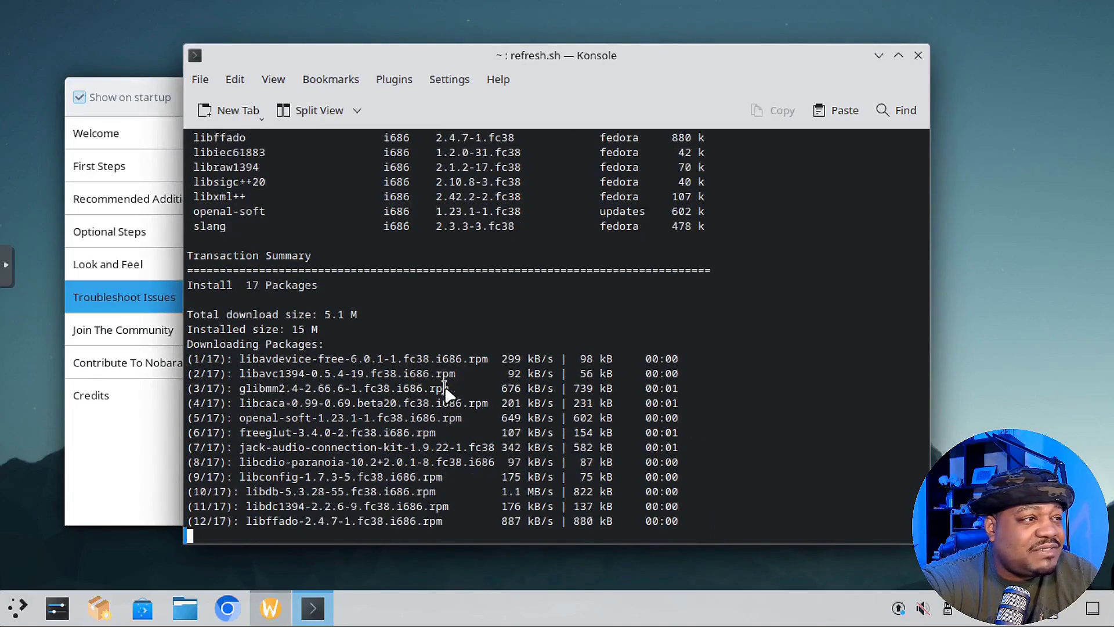
{"action": "scroll", "coordinate": [447, 393], "scroll_direction": "up", "scroll_amount": 6}
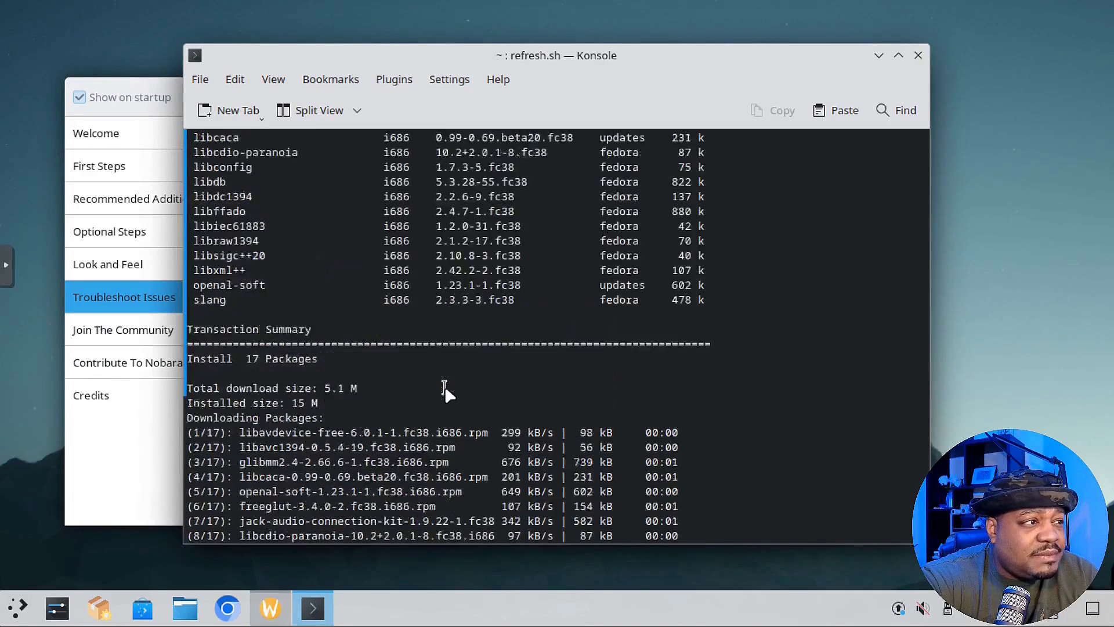
{"action": "scroll", "coordinate": [446, 393], "scroll_direction": "up", "scroll_amount": 10}
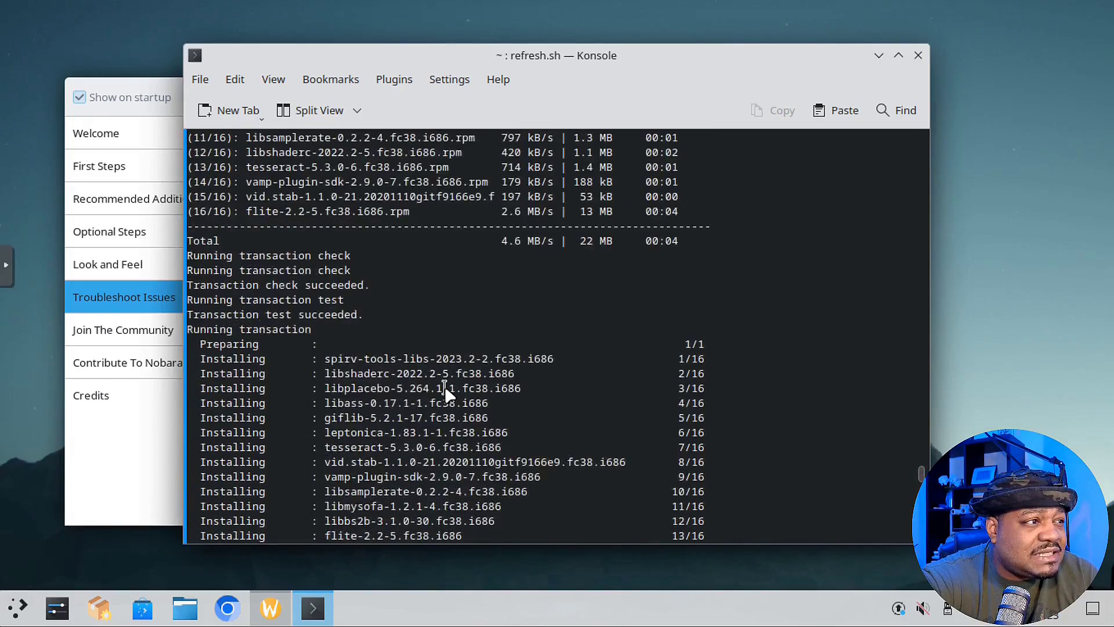
{"action": "scroll", "coordinate": [446, 393], "scroll_direction": "up", "scroll_amount": 3}
{"action": "scroll", "coordinate": [446, 393], "scroll_direction": "down", "scroll_amount": 6}
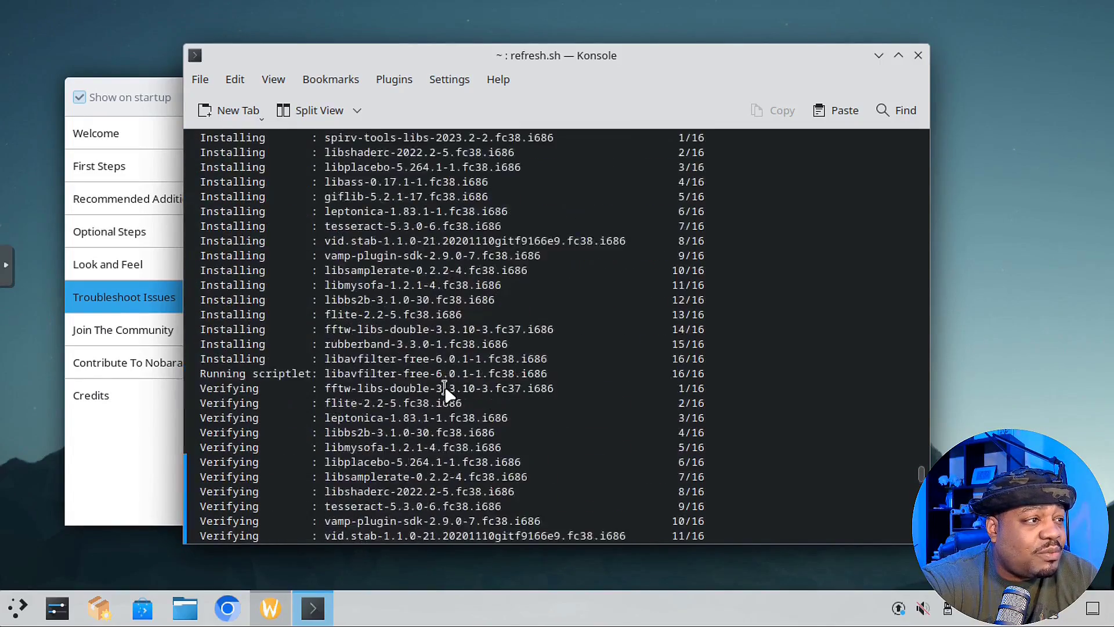
{"action": "scroll", "coordinate": [446, 393], "scroll_direction": "up", "scroll_amount": 9}
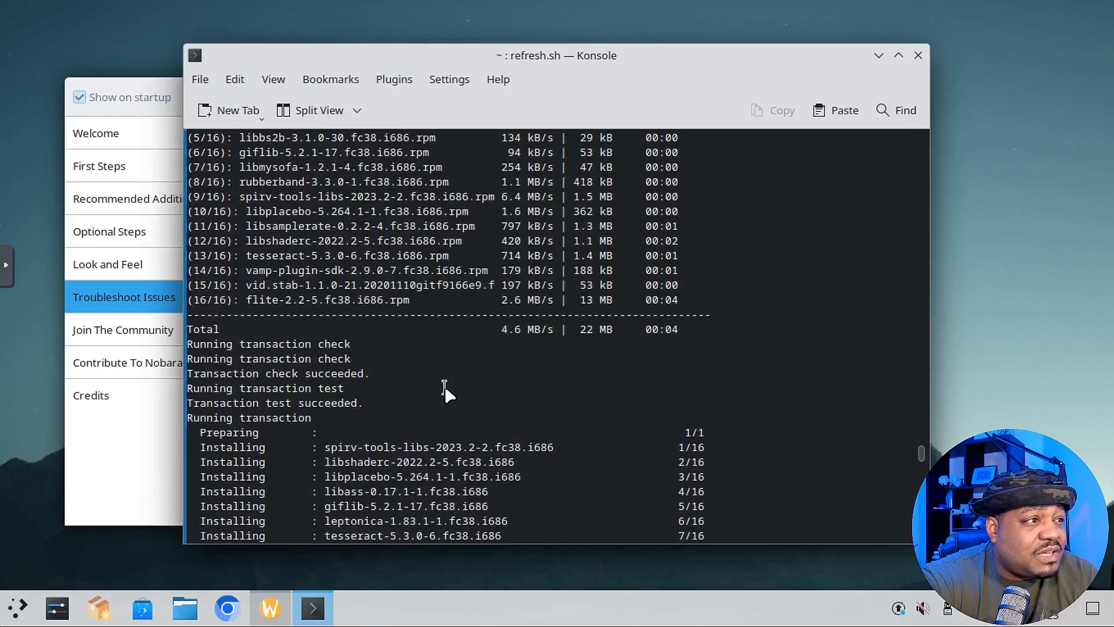
{"action": "scroll", "coordinate": [447, 393], "scroll_direction": "down", "scroll_amount": 20}
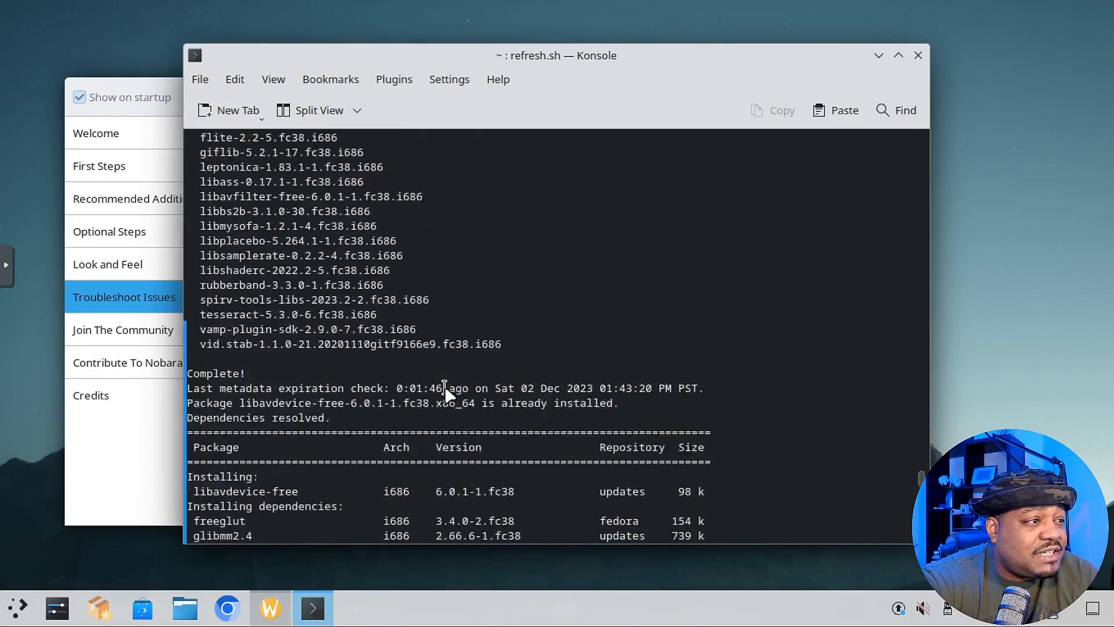
{"action": "scroll", "coordinate": [445, 388], "scroll_direction": "down", "scroll_amount": 20}
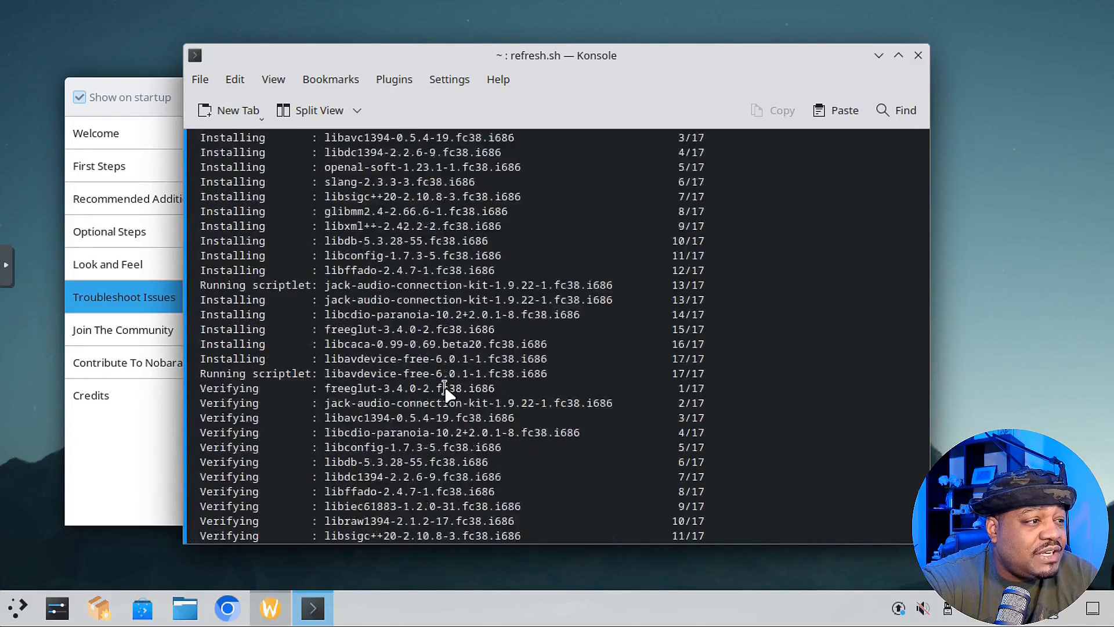
{"action": "scroll", "coordinate": [444, 388], "scroll_direction": "down", "scroll_amount": 14}
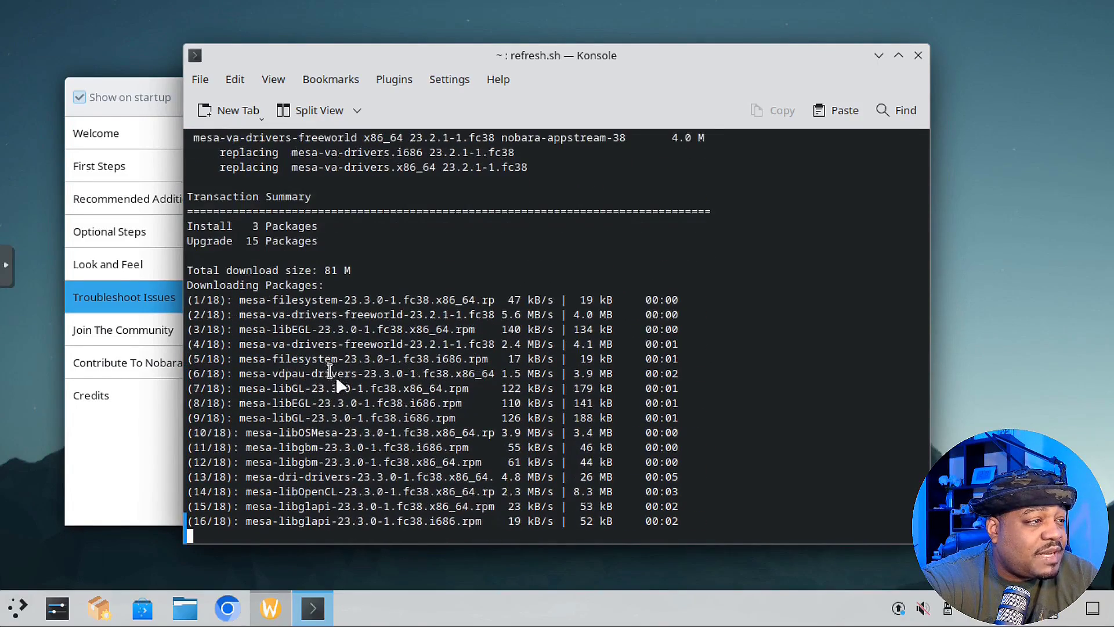
Step: Bring Nobara Welcome forward, toggle show-at-startup off and back on, and nudge the window
{"action": "left_click", "coordinate": [147, 92]}
{"action": "left_click", "coordinate": [146, 93]}
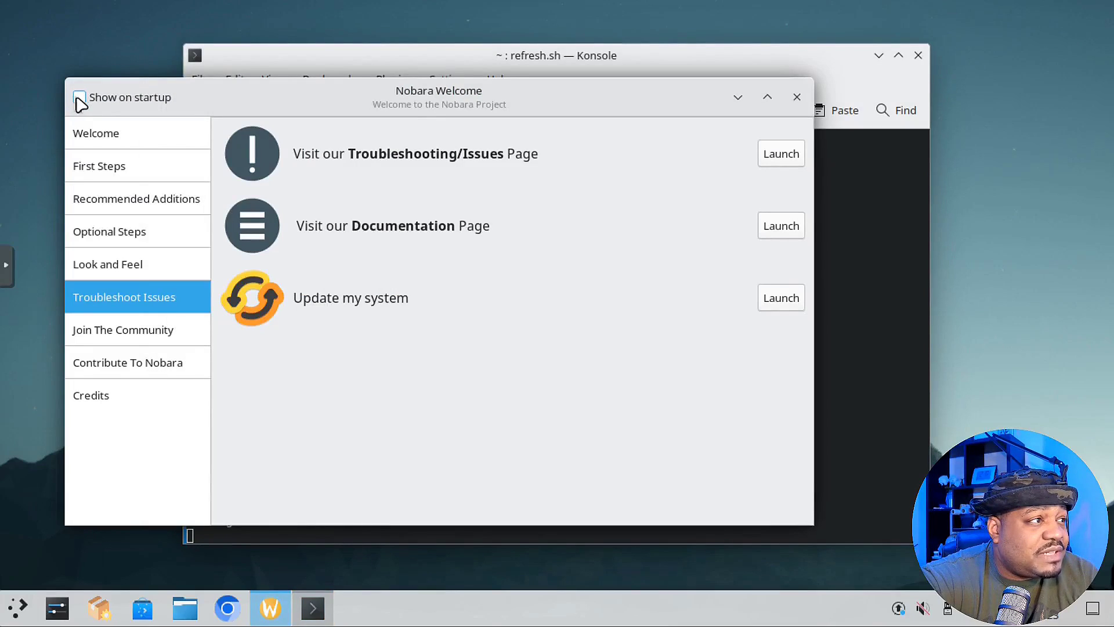
{"action": "left_click", "coordinate": [79, 99]}
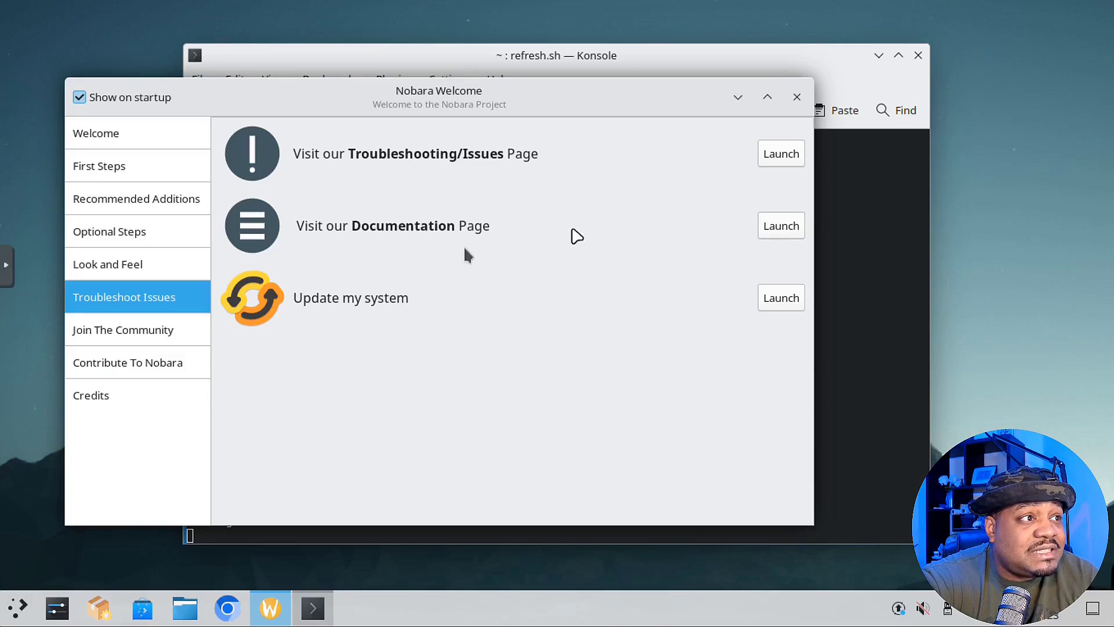
{"action": "mouse_move", "coordinate": [575, 101]}
{"action": "left_mouse_down"}
{"action": "mouse_move", "coordinate": [597, 98]}
{"action": "mouse_move", "coordinate": [583, 110]}
{"action": "left_mouse_up"}
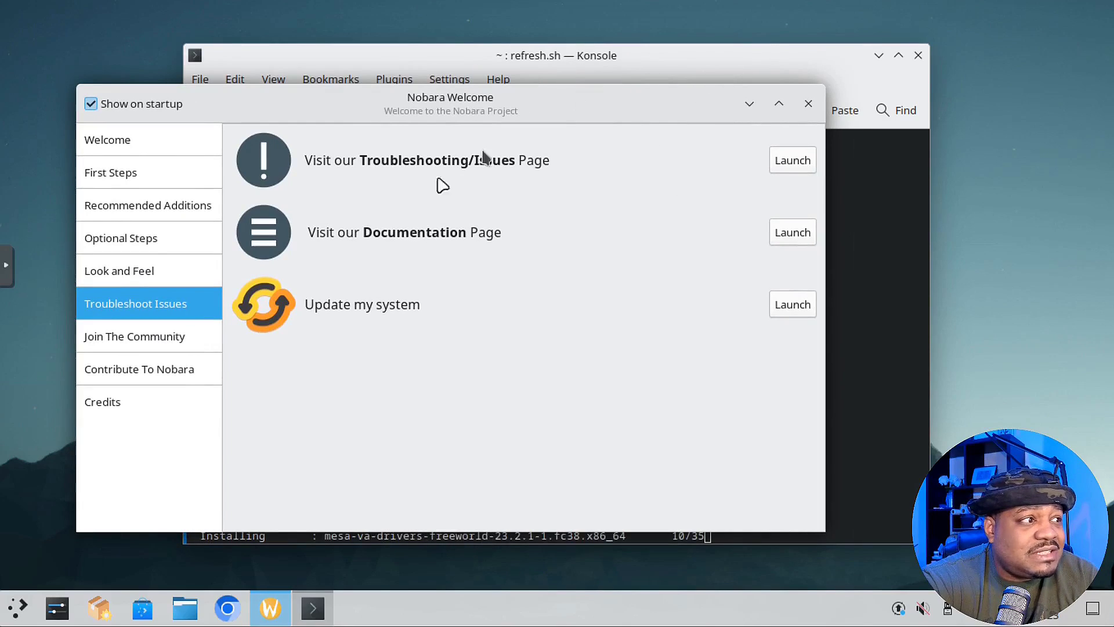
Step: Browse Join The Community, Optional Steps and Recommended Additions, then Contribute To Nobara
{"action": "left_click", "coordinate": [142, 344]}
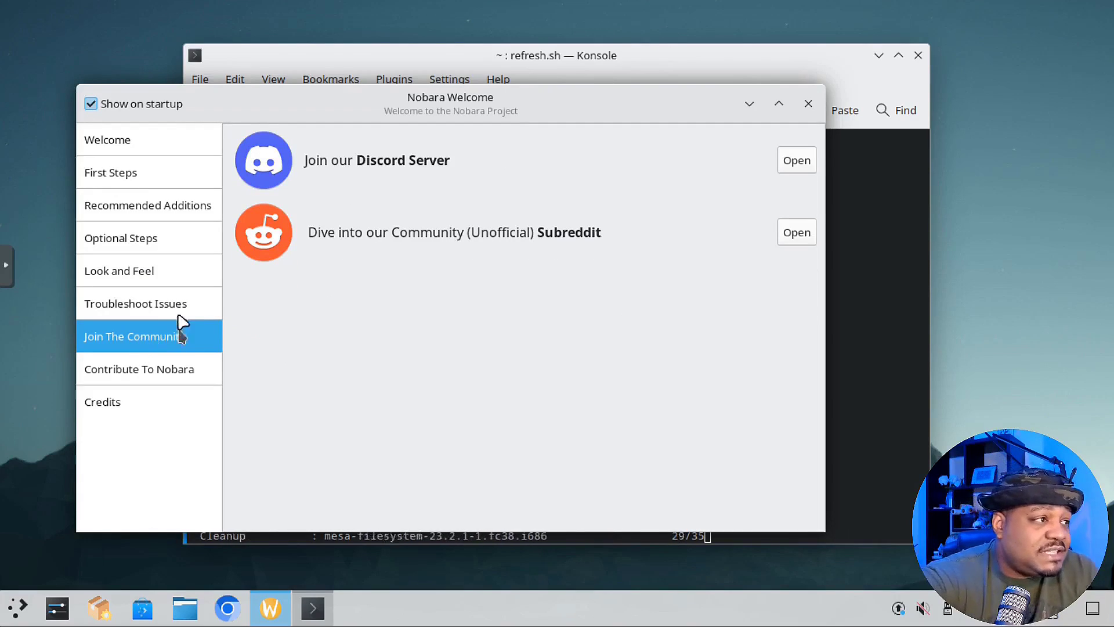
{"action": "left_click", "coordinate": [143, 244]}
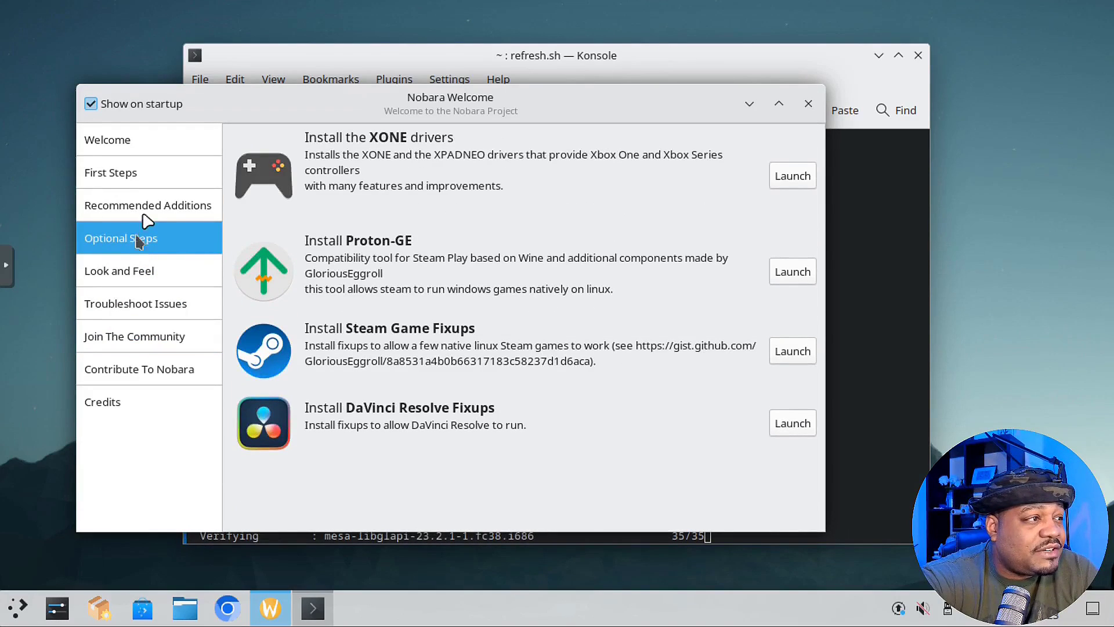
{"action": "left_click", "coordinate": [148, 211]}
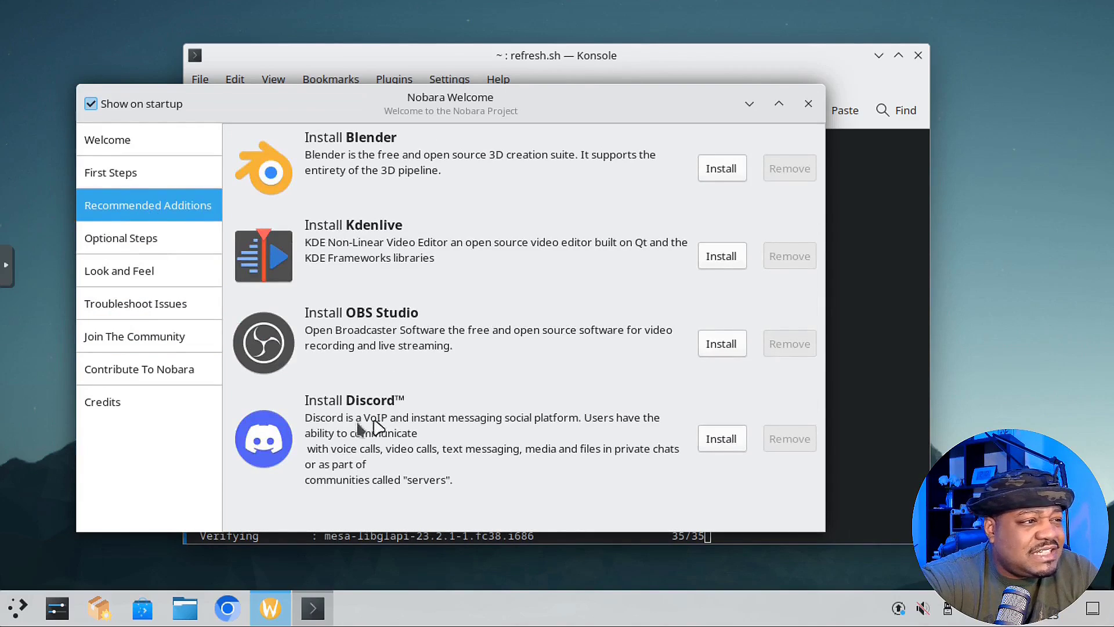
{"action": "left_click", "coordinate": [162, 346]}
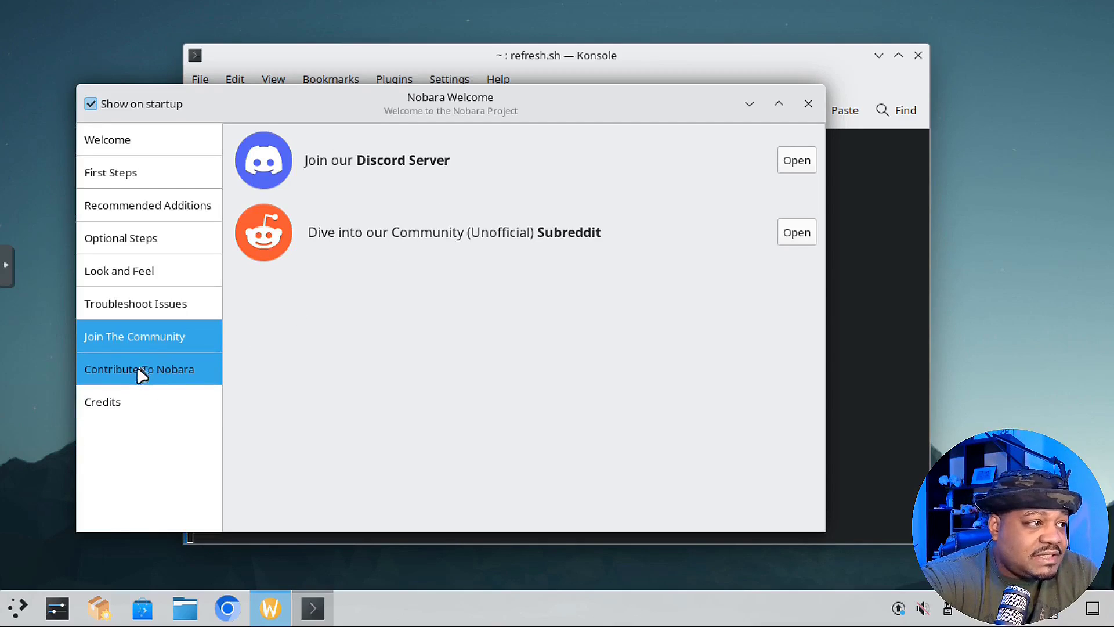
{"action": "left_click", "coordinate": [118, 381]}
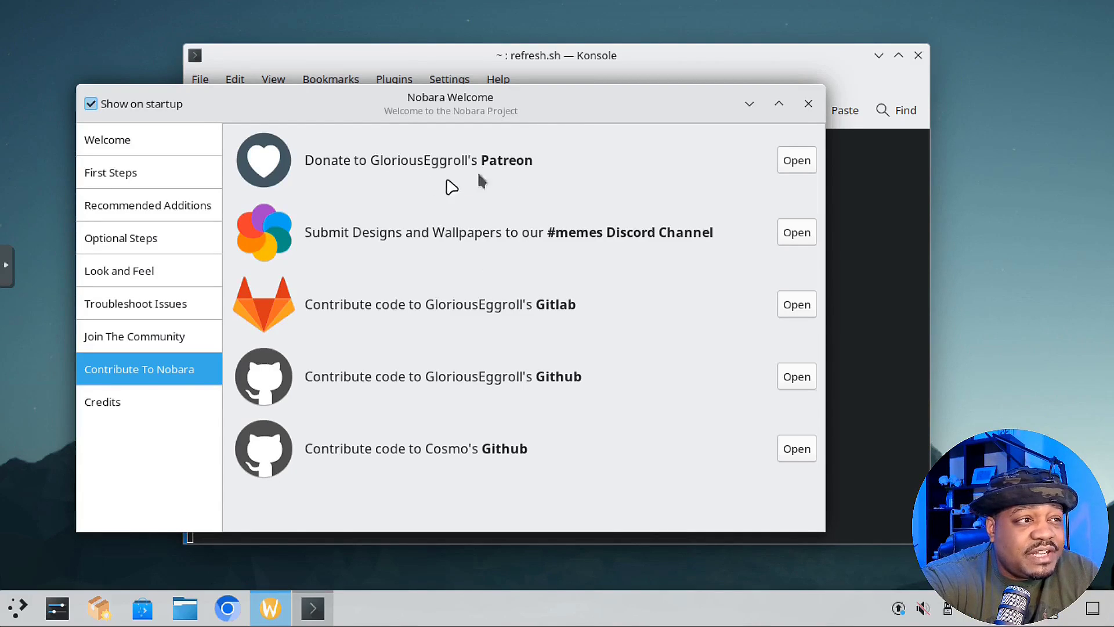
Step: Show the Credits page in Nobara Welcome
{"action": "left_click", "coordinate": [156, 416]}
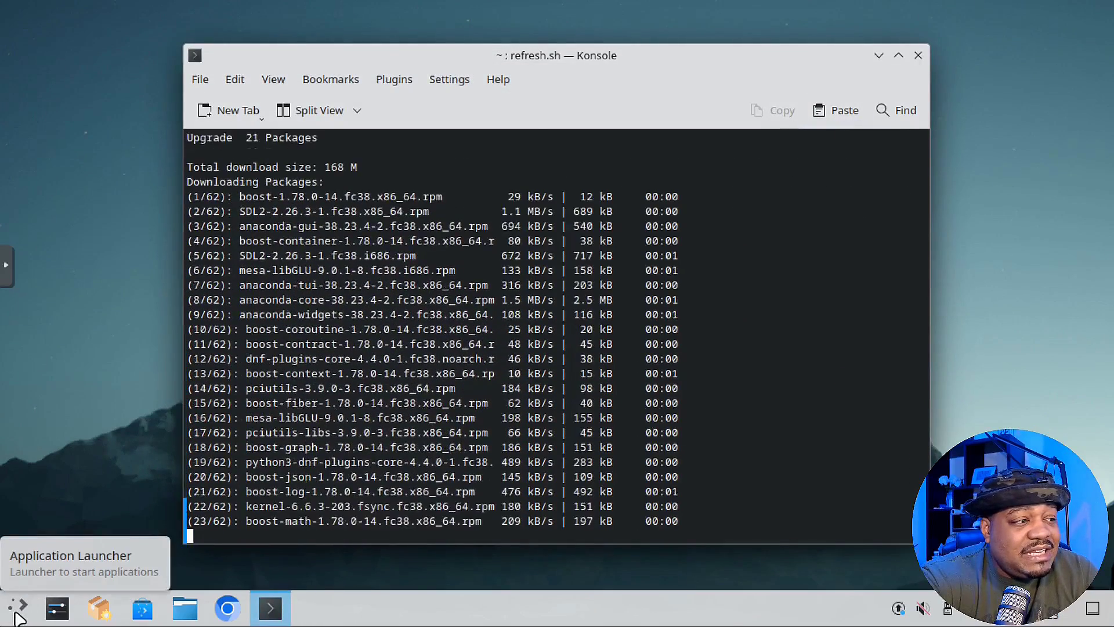
Step: Open the Application Launcher and browse each category down through Utilities and System
{"action": "left_click", "coordinate": [17, 615]}
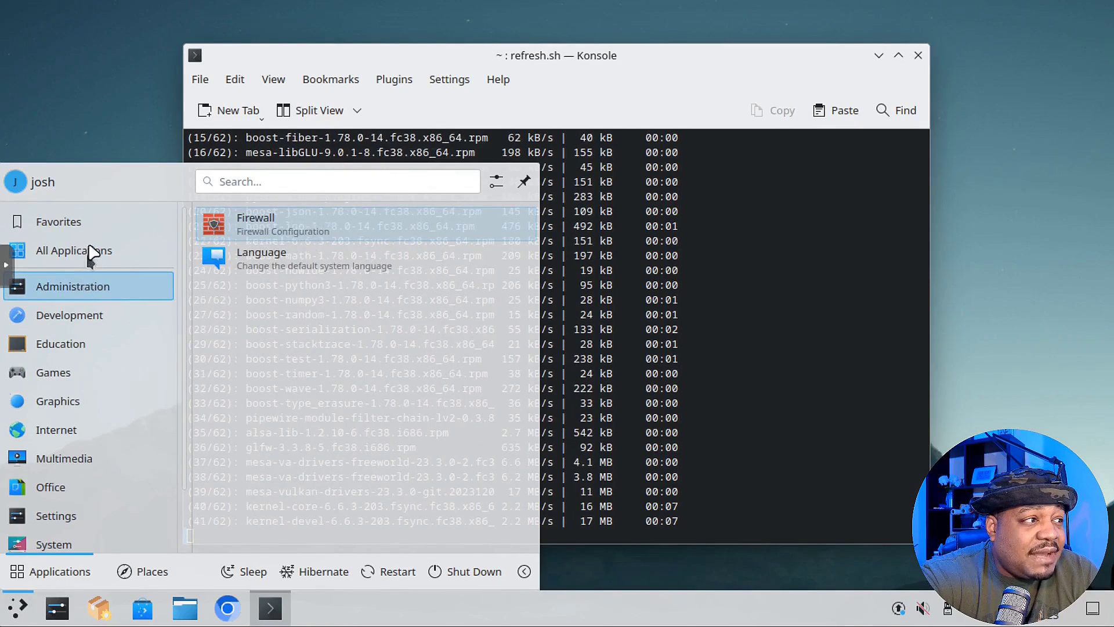
{"action": "mouse_move", "coordinate": [91, 252]}
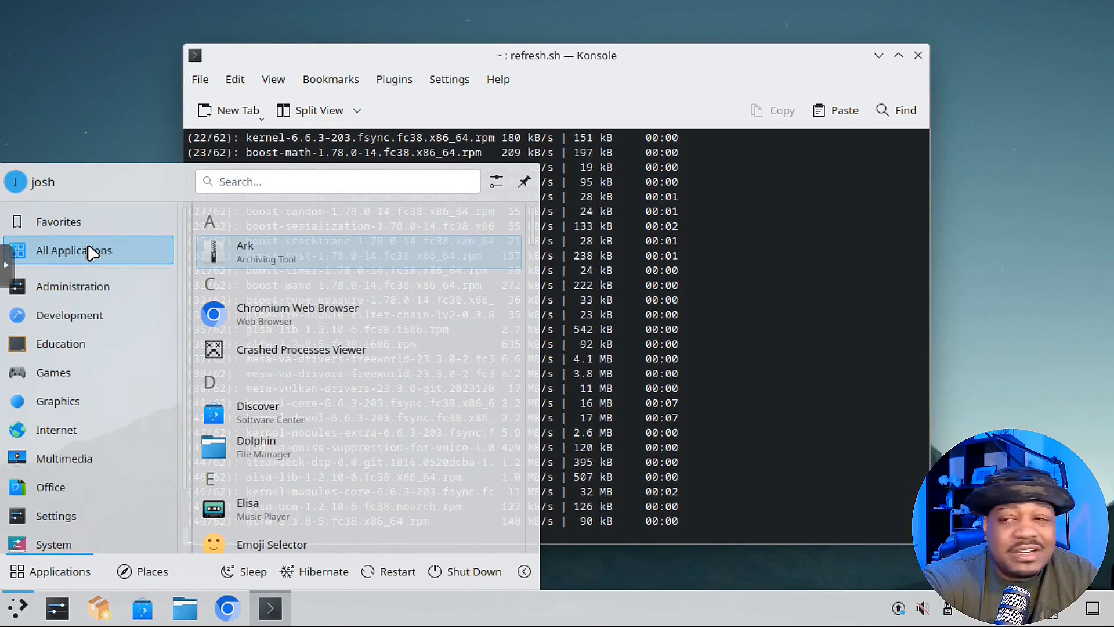
{"action": "mouse_move", "coordinate": [69, 462]}
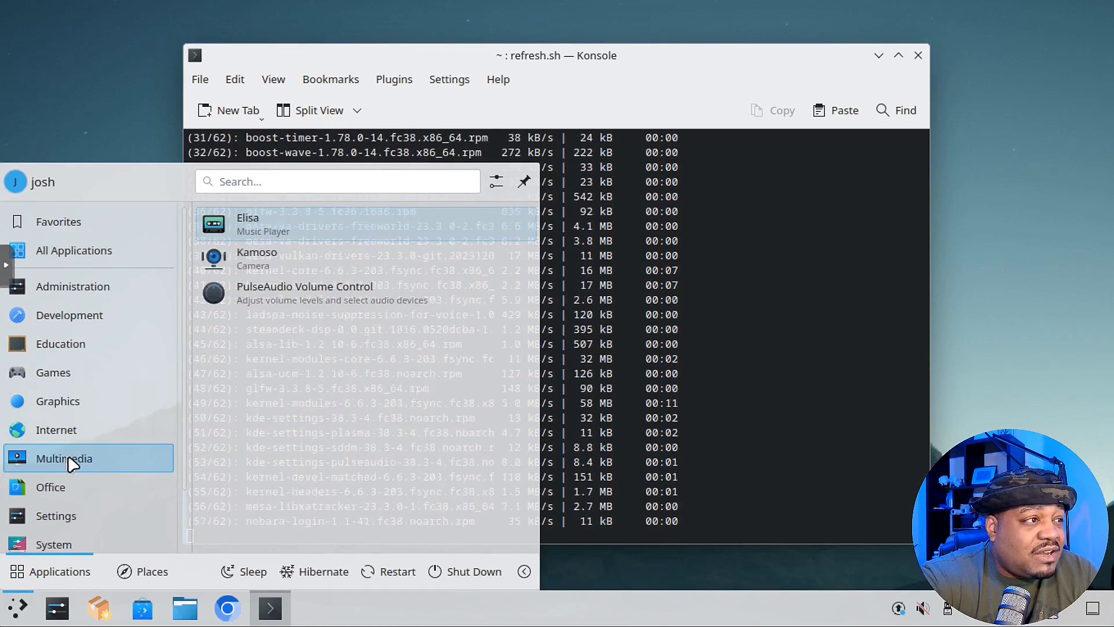
{"action": "mouse_move", "coordinate": [67, 432]}
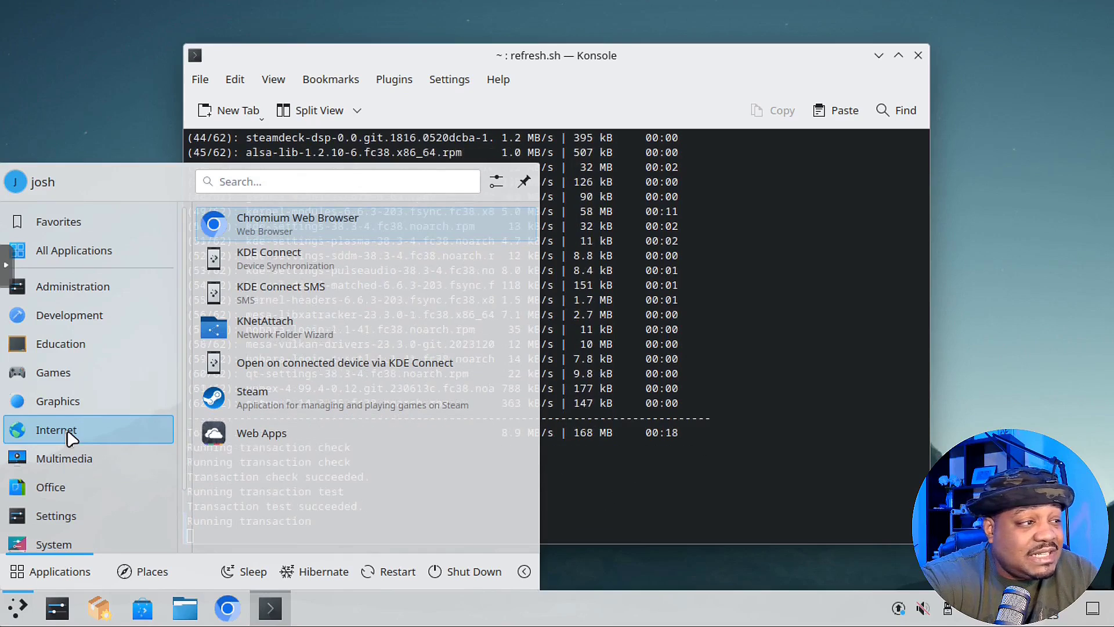
{"action": "mouse_move", "coordinate": [67, 405]}
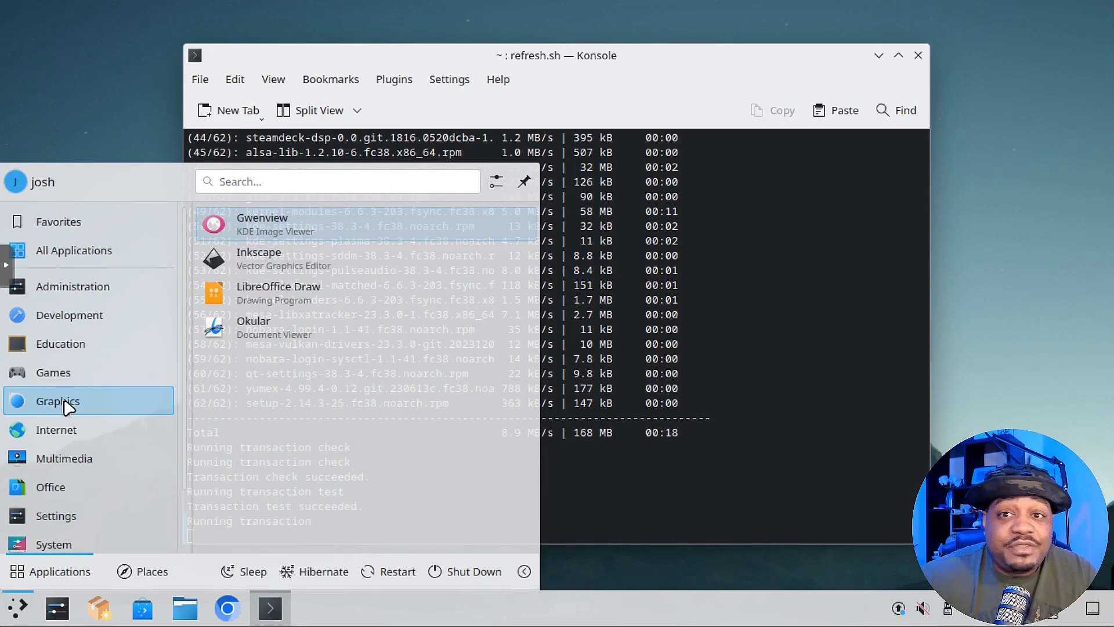
{"action": "mouse_move", "coordinate": [71, 382]}
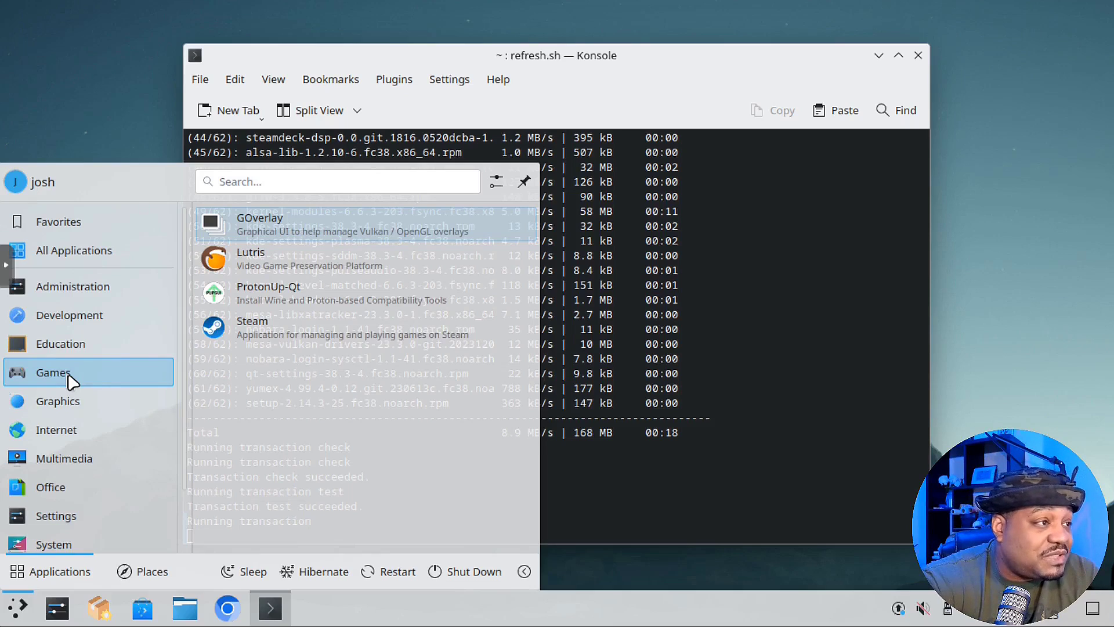
{"action": "mouse_move", "coordinate": [79, 348]}
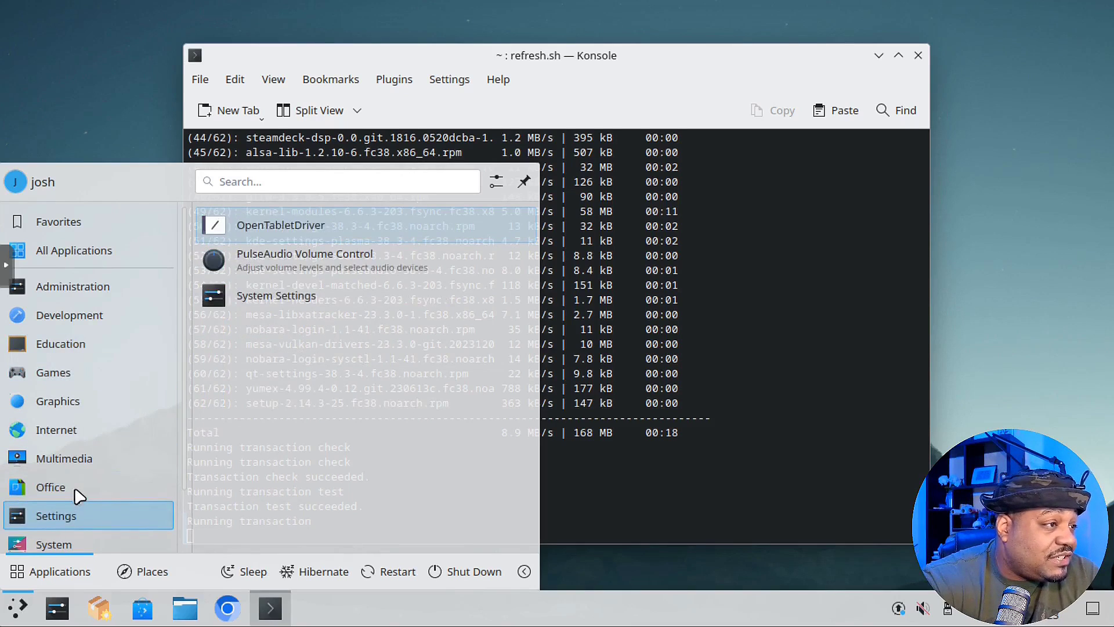
{"action": "mouse_move", "coordinate": [50, 491]}
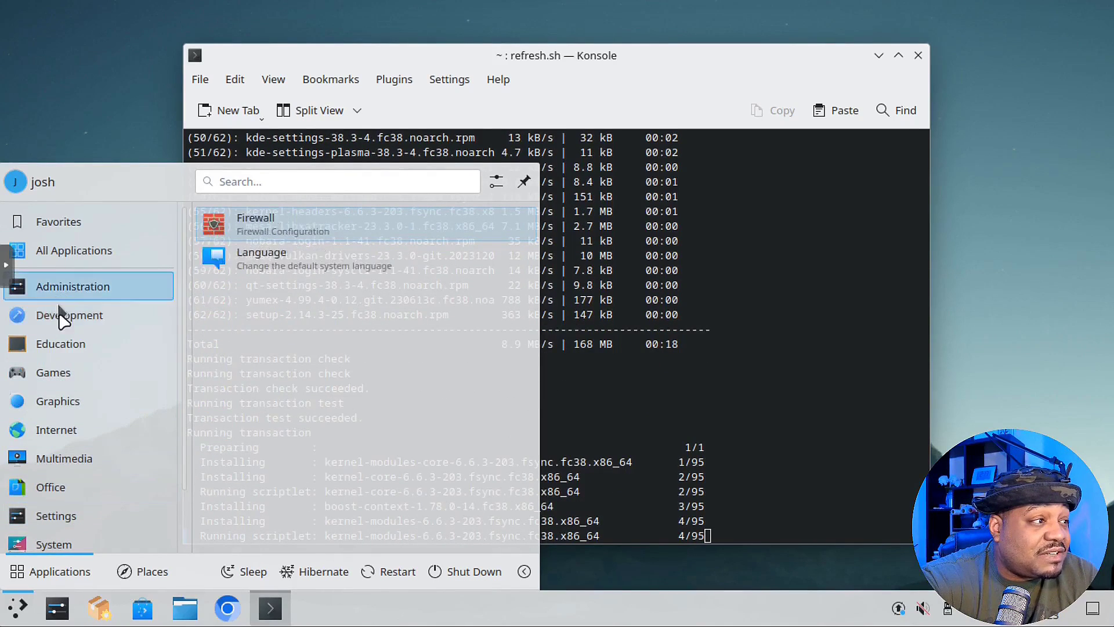
{"action": "mouse_move", "coordinate": [55, 321]}
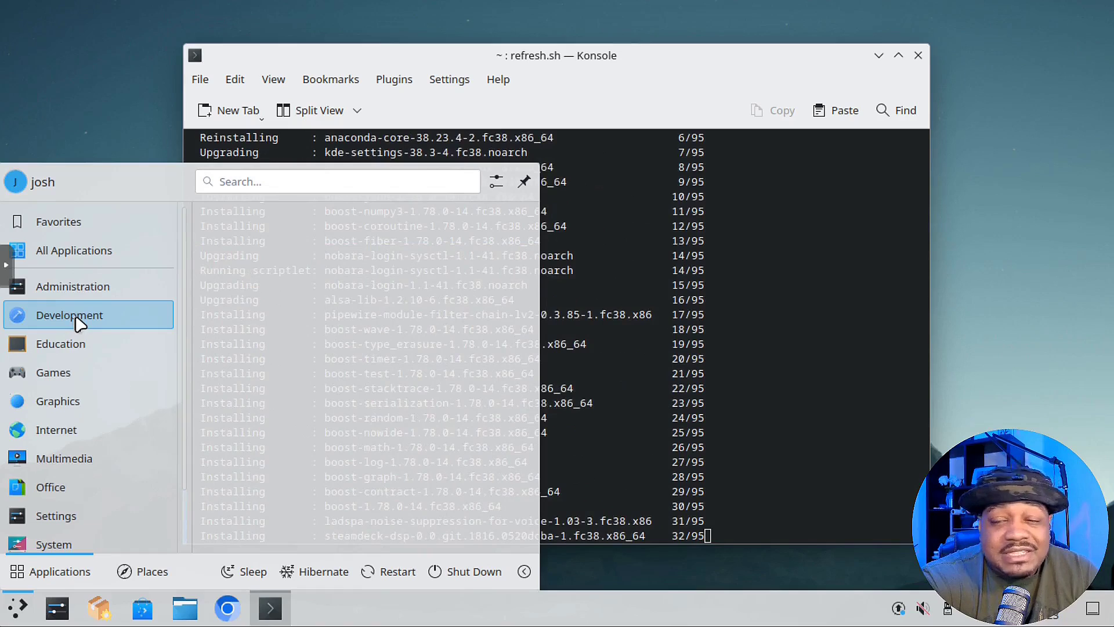
{"action": "scroll", "coordinate": [70, 356], "scroll_direction": "down", "scroll_amount": 2}
{"action": "mouse_move", "coordinate": [52, 520]}
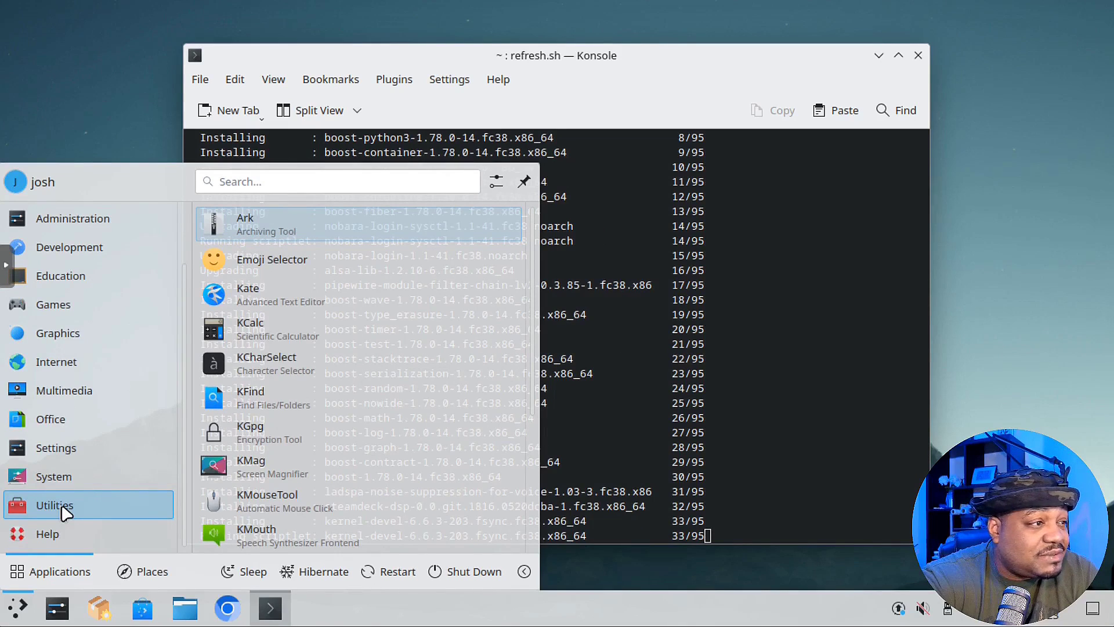
{"action": "mouse_move", "coordinate": [58, 459]}
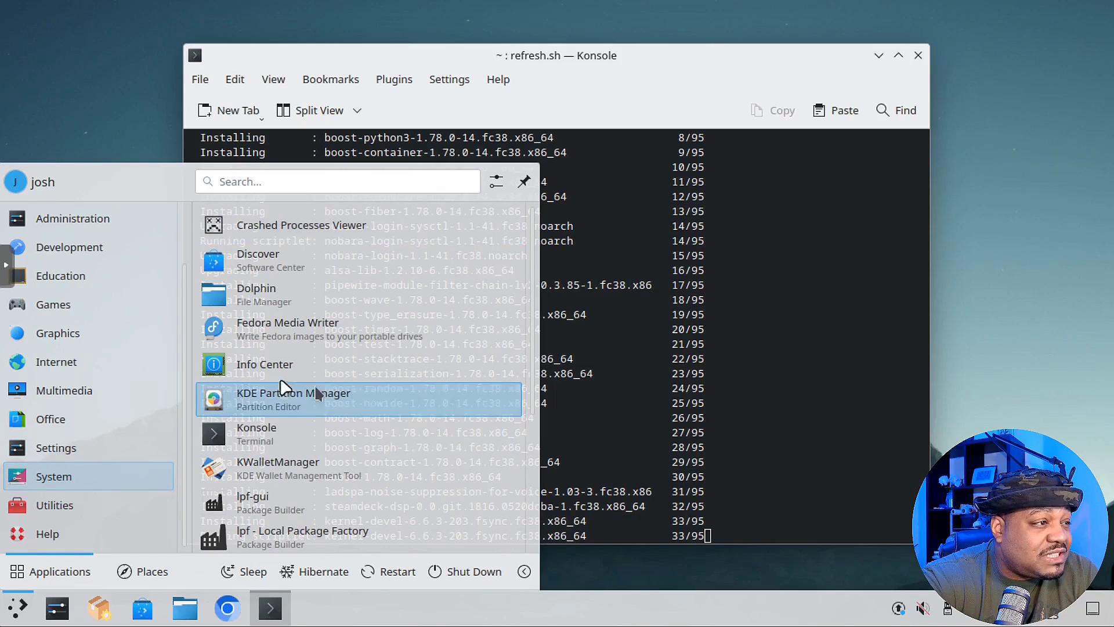
Step: Launch Info Center from System, view the System Monitor overview, then close both windows
{"action": "left_click", "coordinate": [286, 371]}
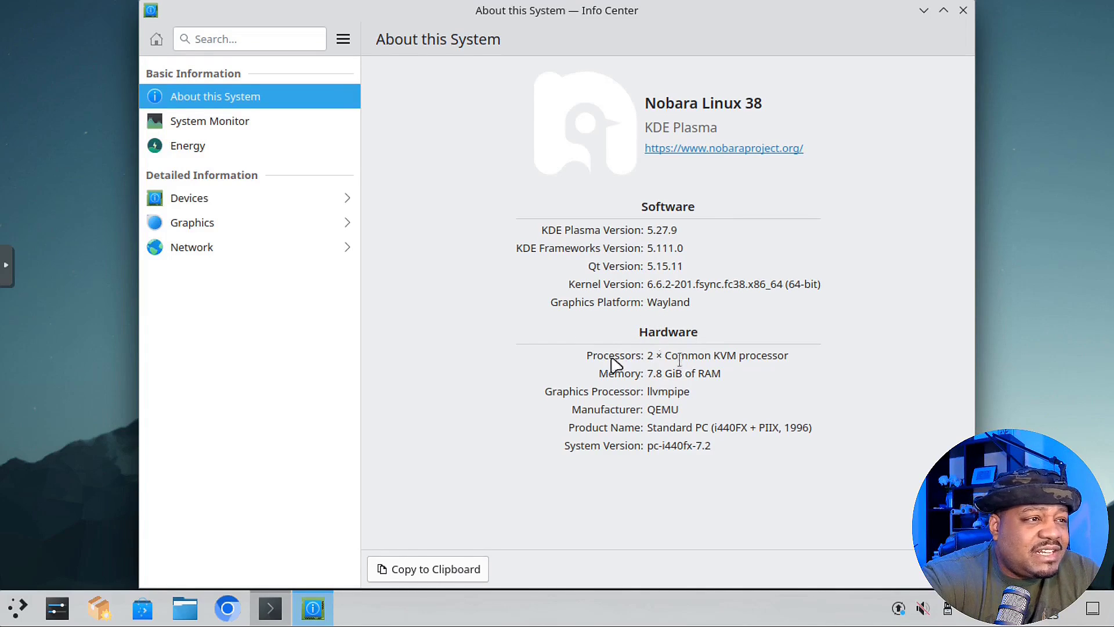
{"action": "left_click", "coordinate": [182, 127]}
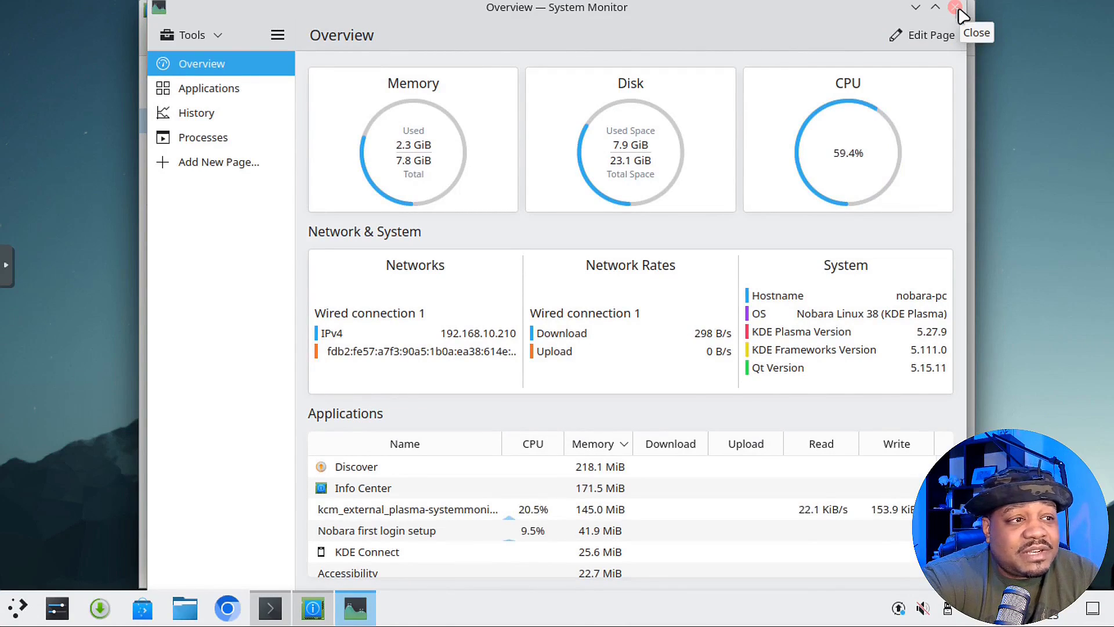
{"action": "left_click", "coordinate": [955, 8]}
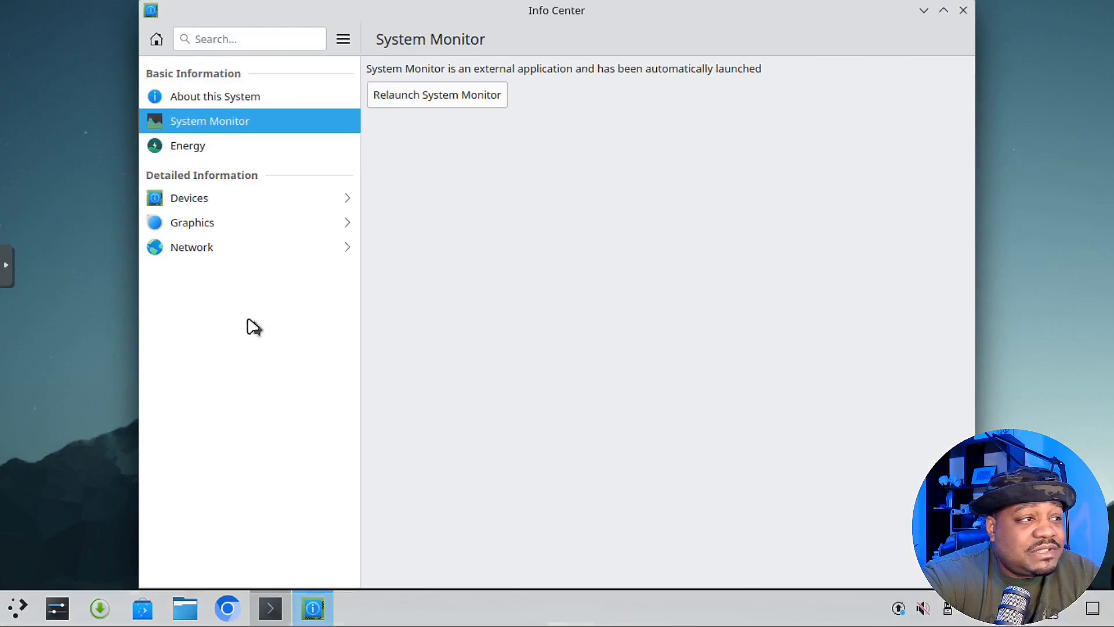
{"action": "left_click", "coordinate": [964, 10]}
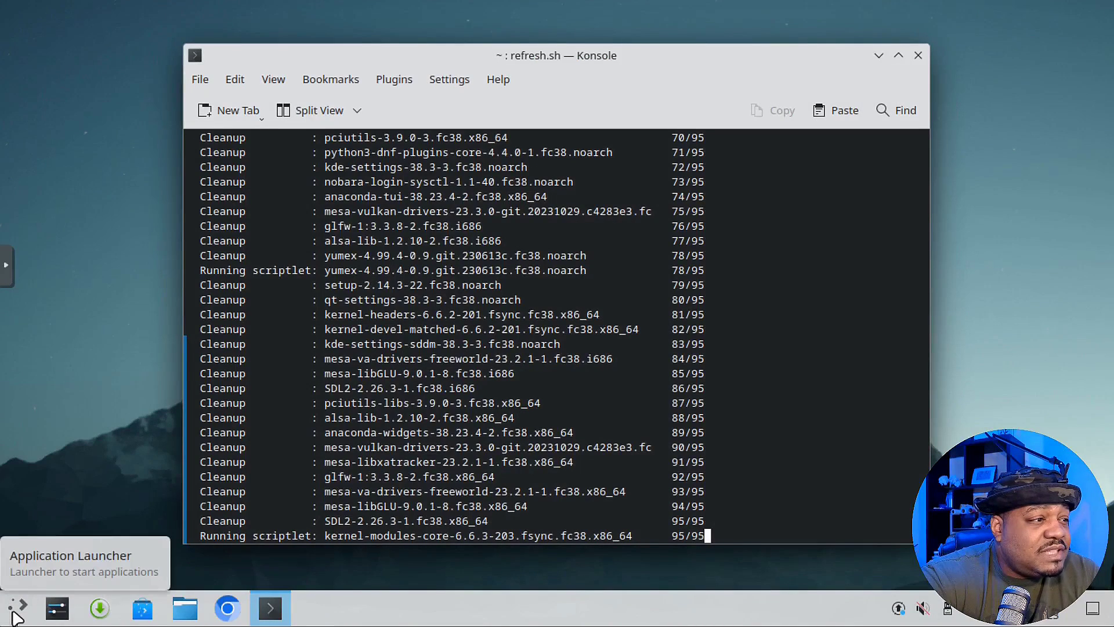
Step: Launch System Settings from the application menu
{"action": "left_click", "coordinate": [17, 614]}
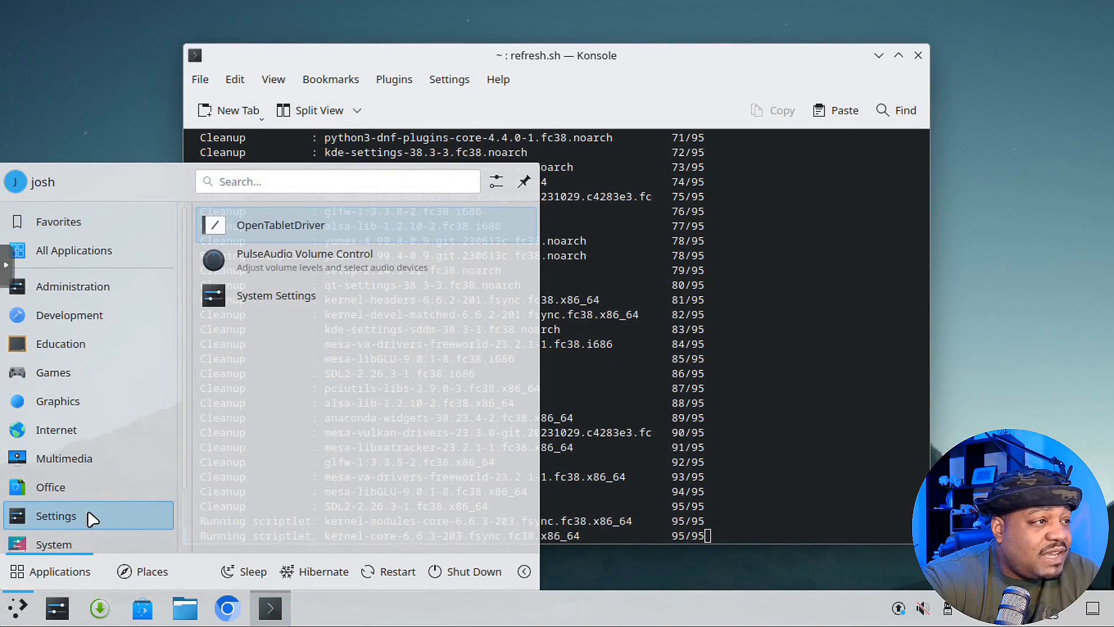
{"action": "left_click", "coordinate": [313, 296]}
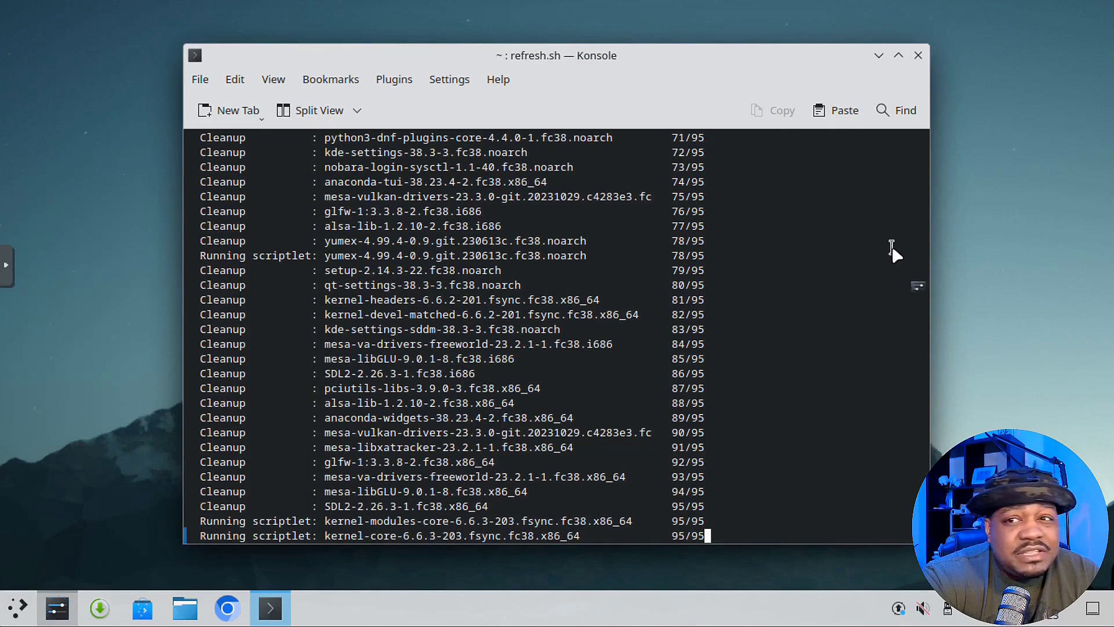